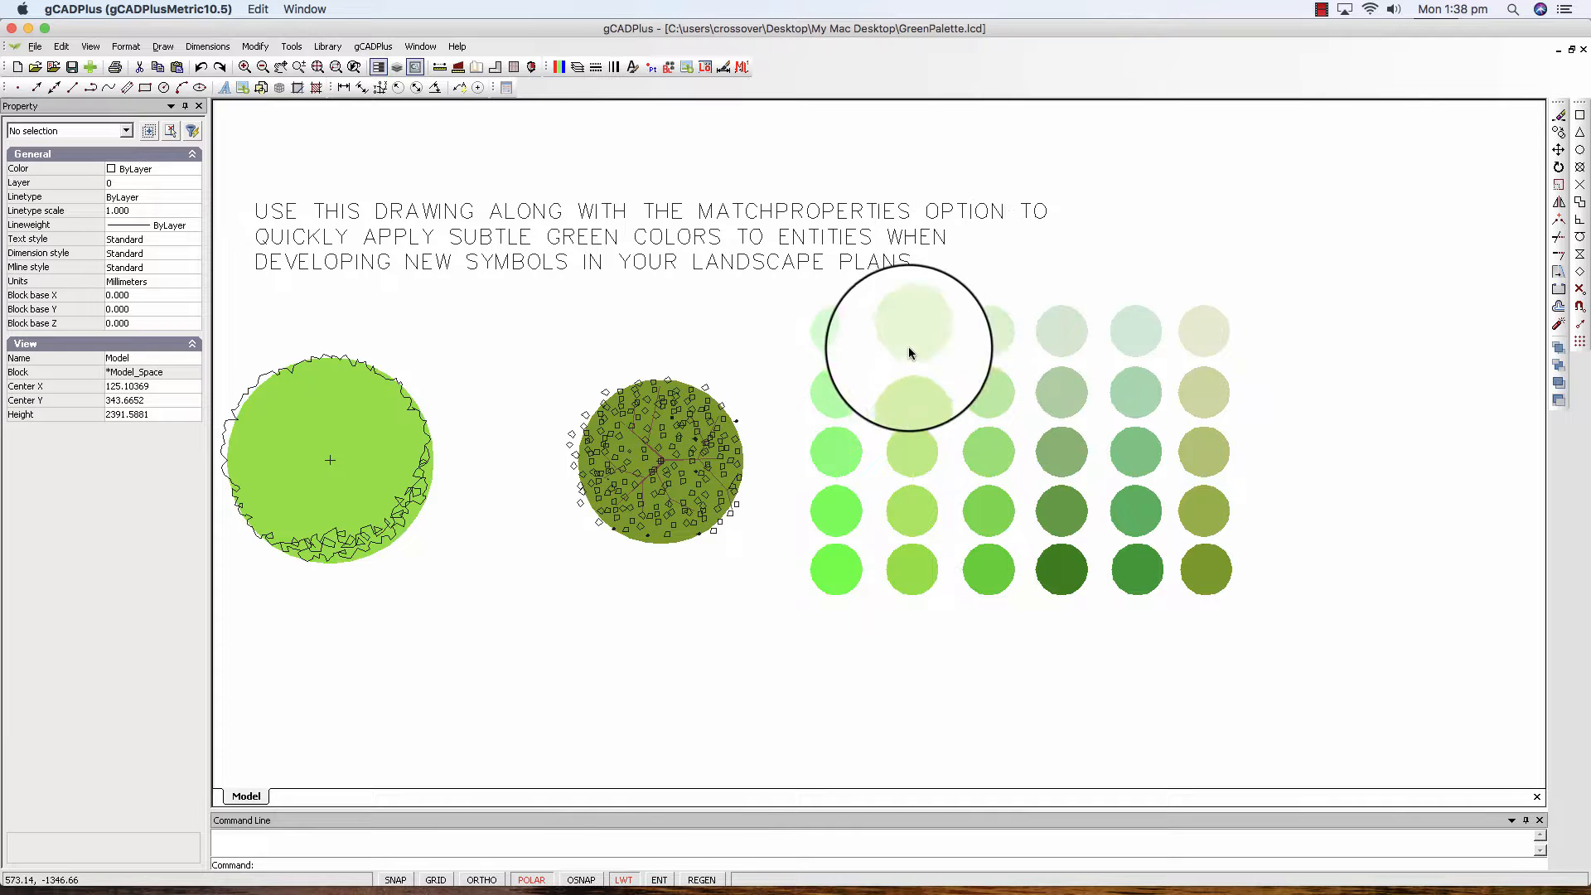
Check the transparency values of the first and fourth circles in the palette's first column, and clear the selection.
left_click(841, 341)
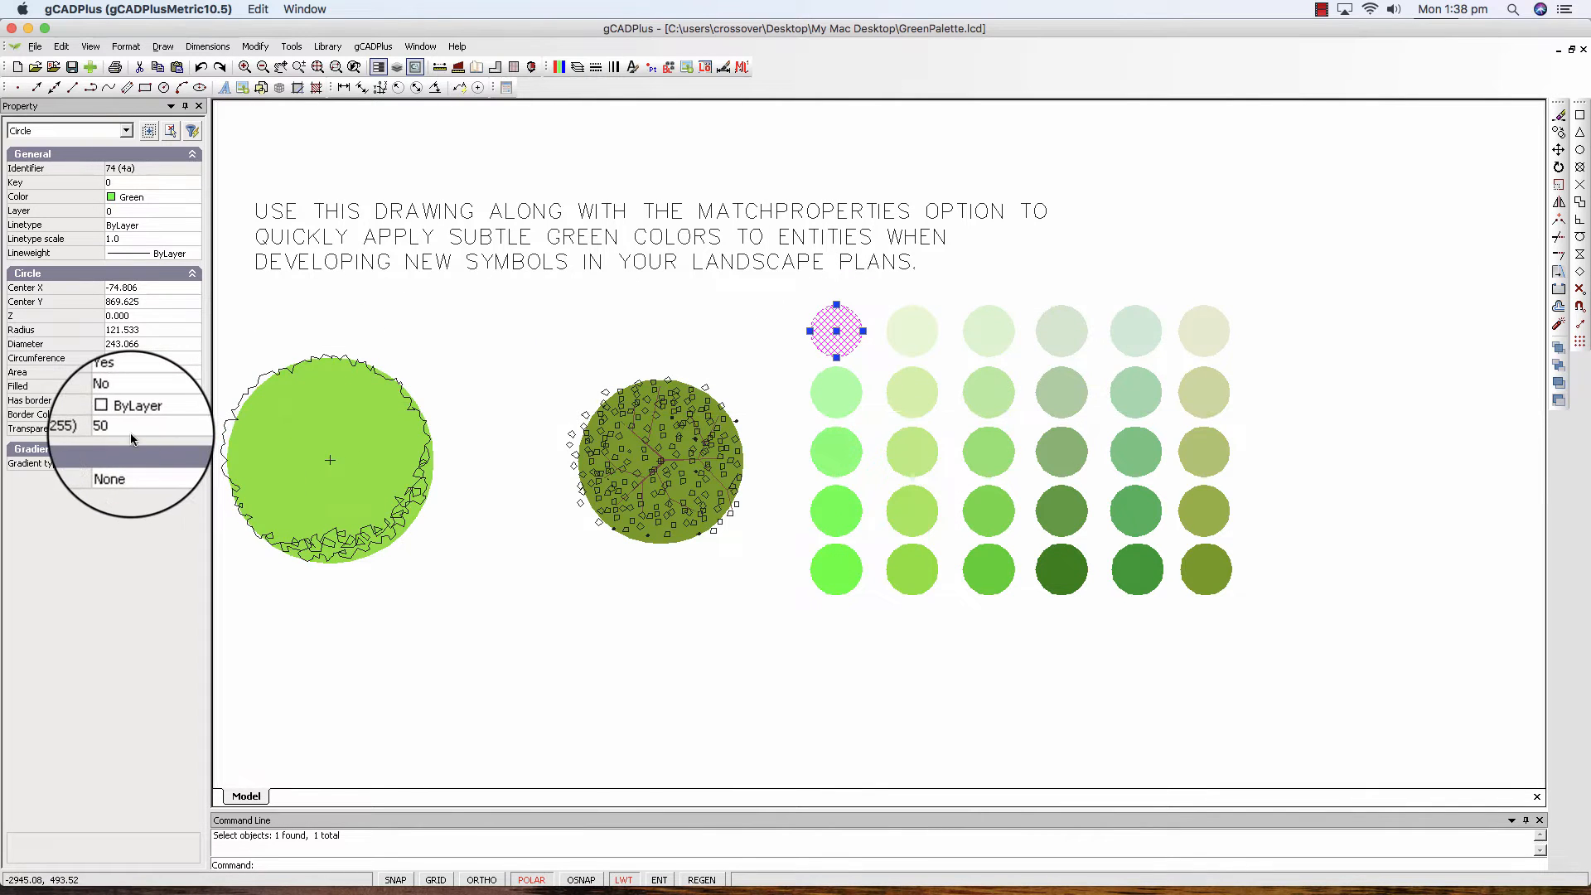
left_click(839, 517)
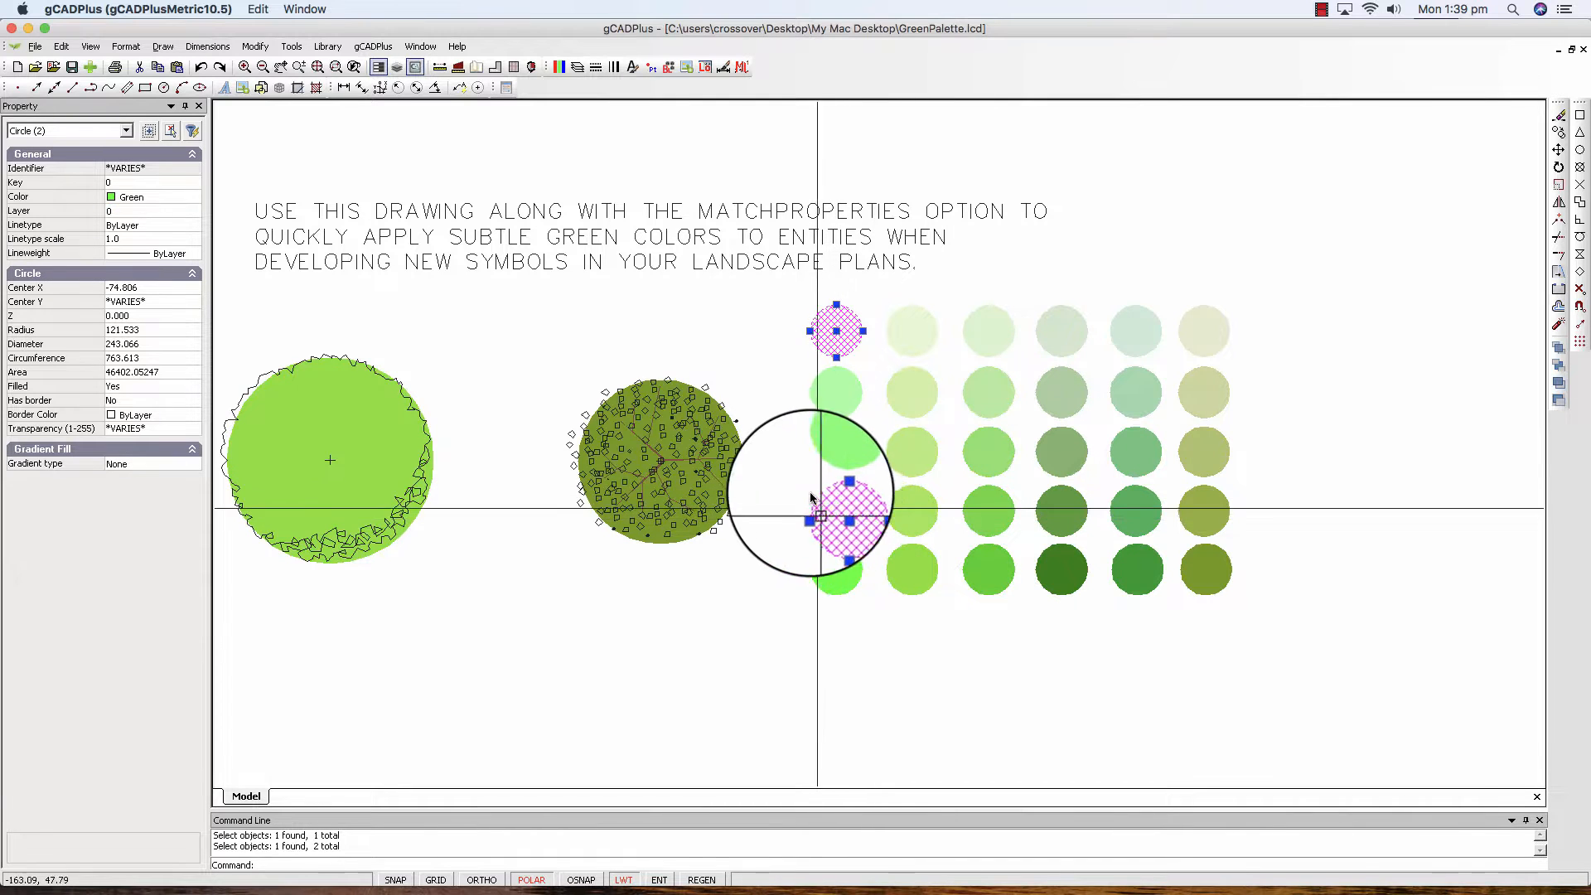
right_click(808, 488)
left_click(827, 498)
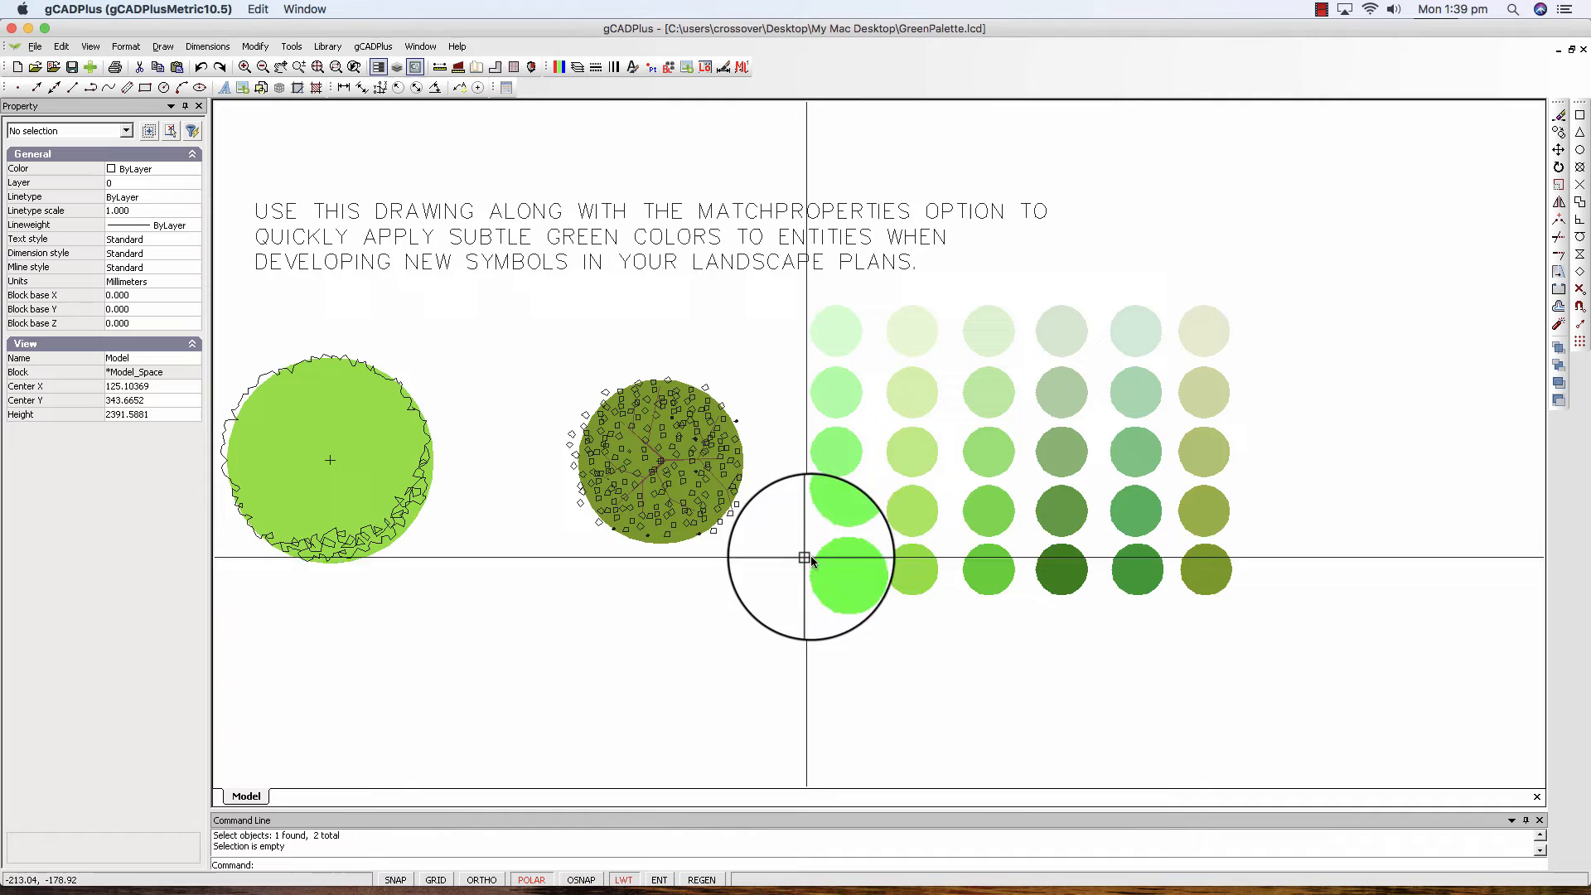
left_click(838, 517)
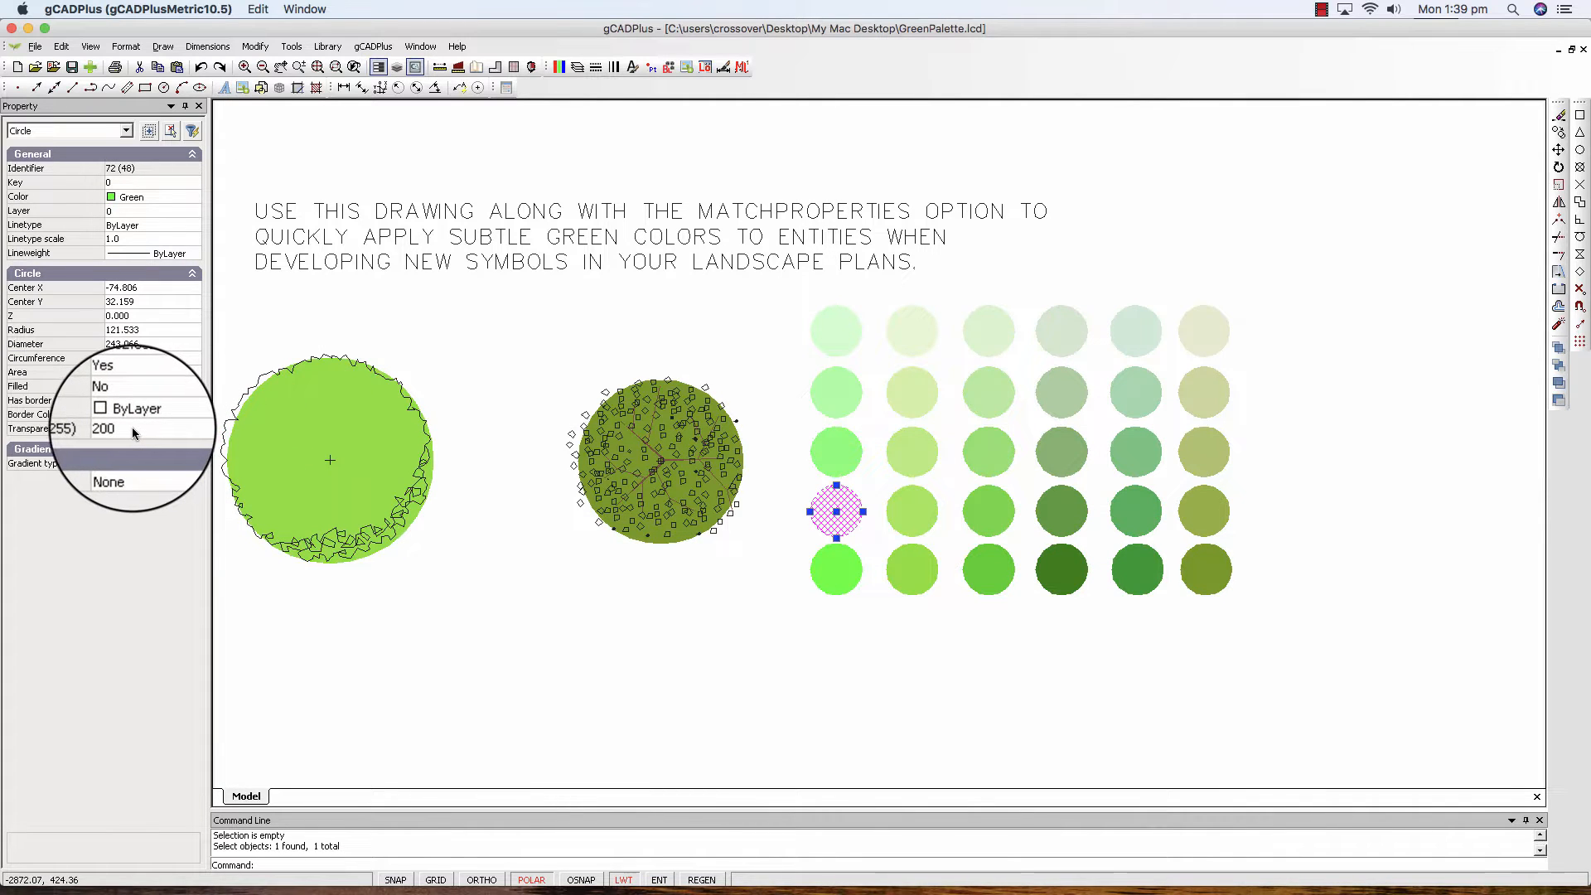
right_click(485, 391)
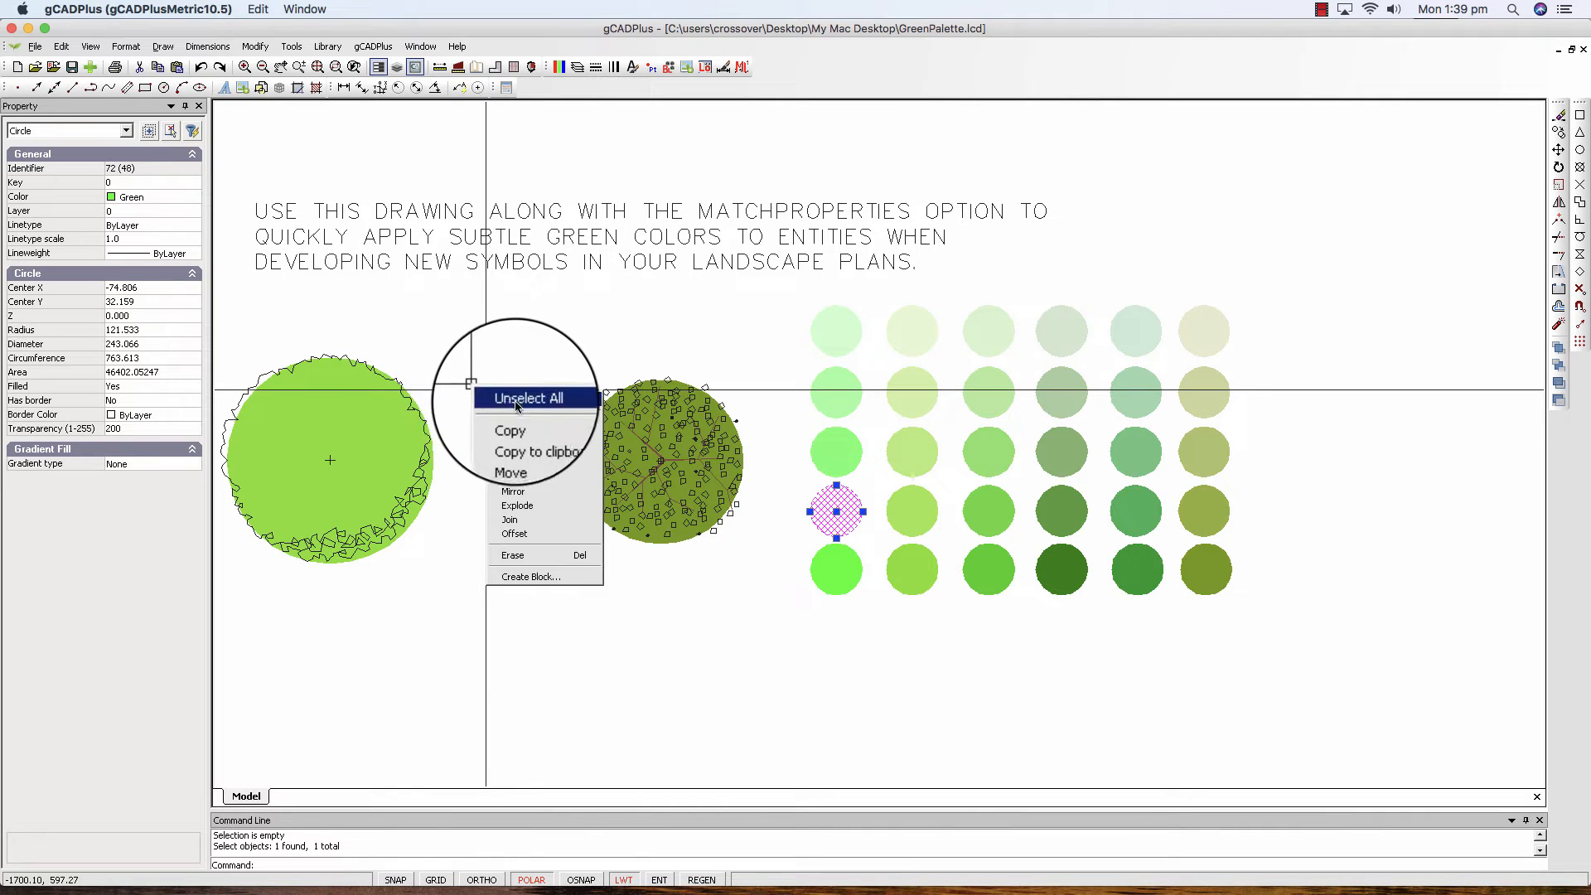
left_click(515, 399)
Use Match Properties to apply the green of the palette's second-column, fourth-row circle to the larger tree symbol's fill.
scroll(510, 568, "down", 1)
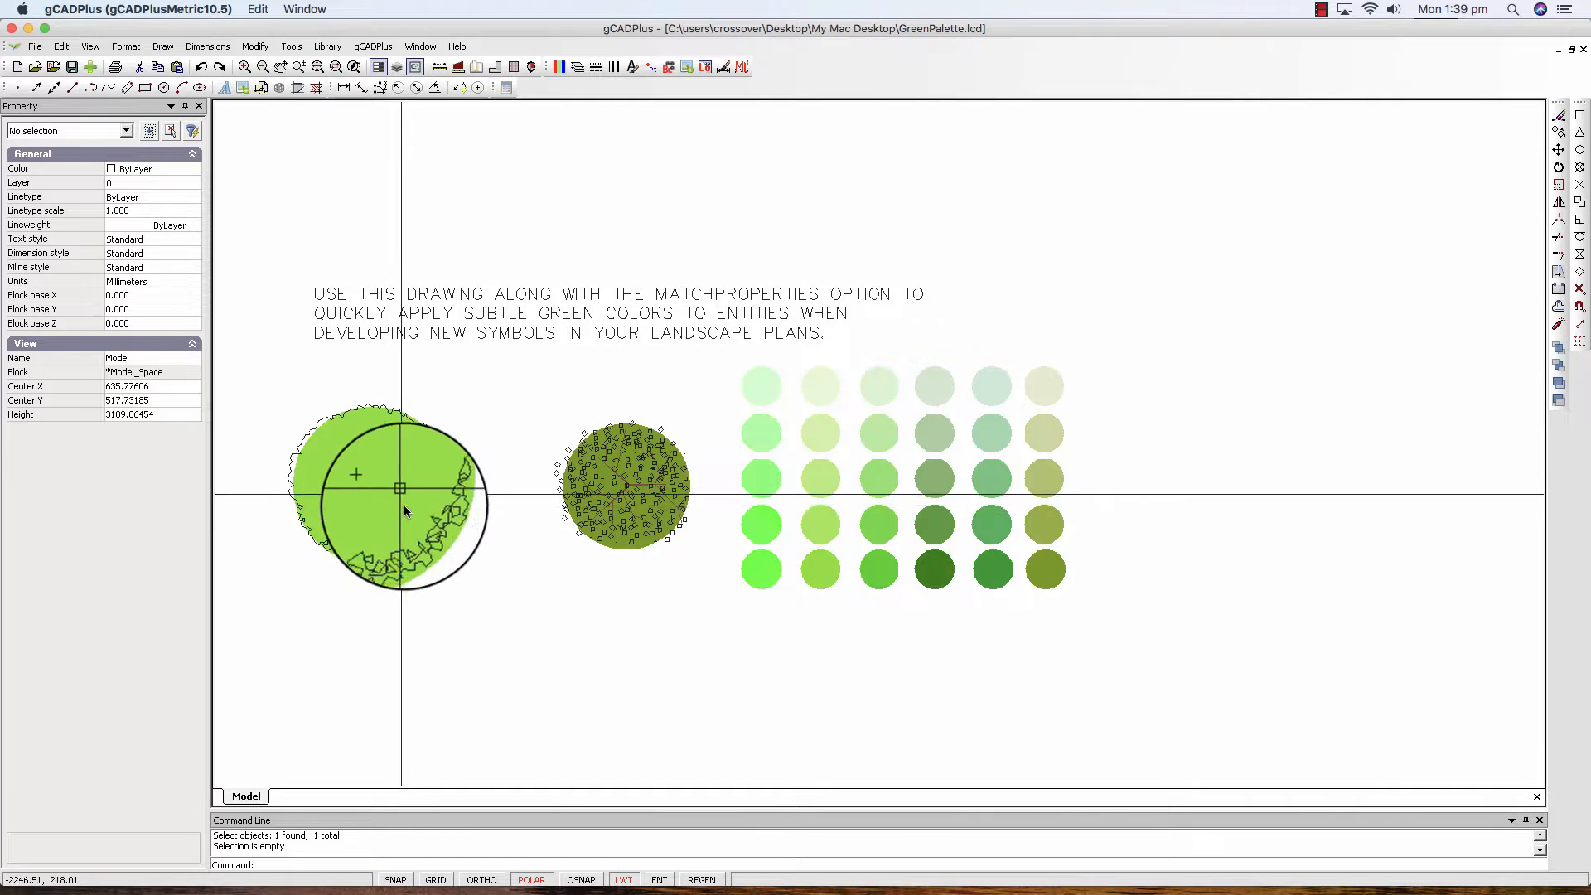
left_click(255, 46)
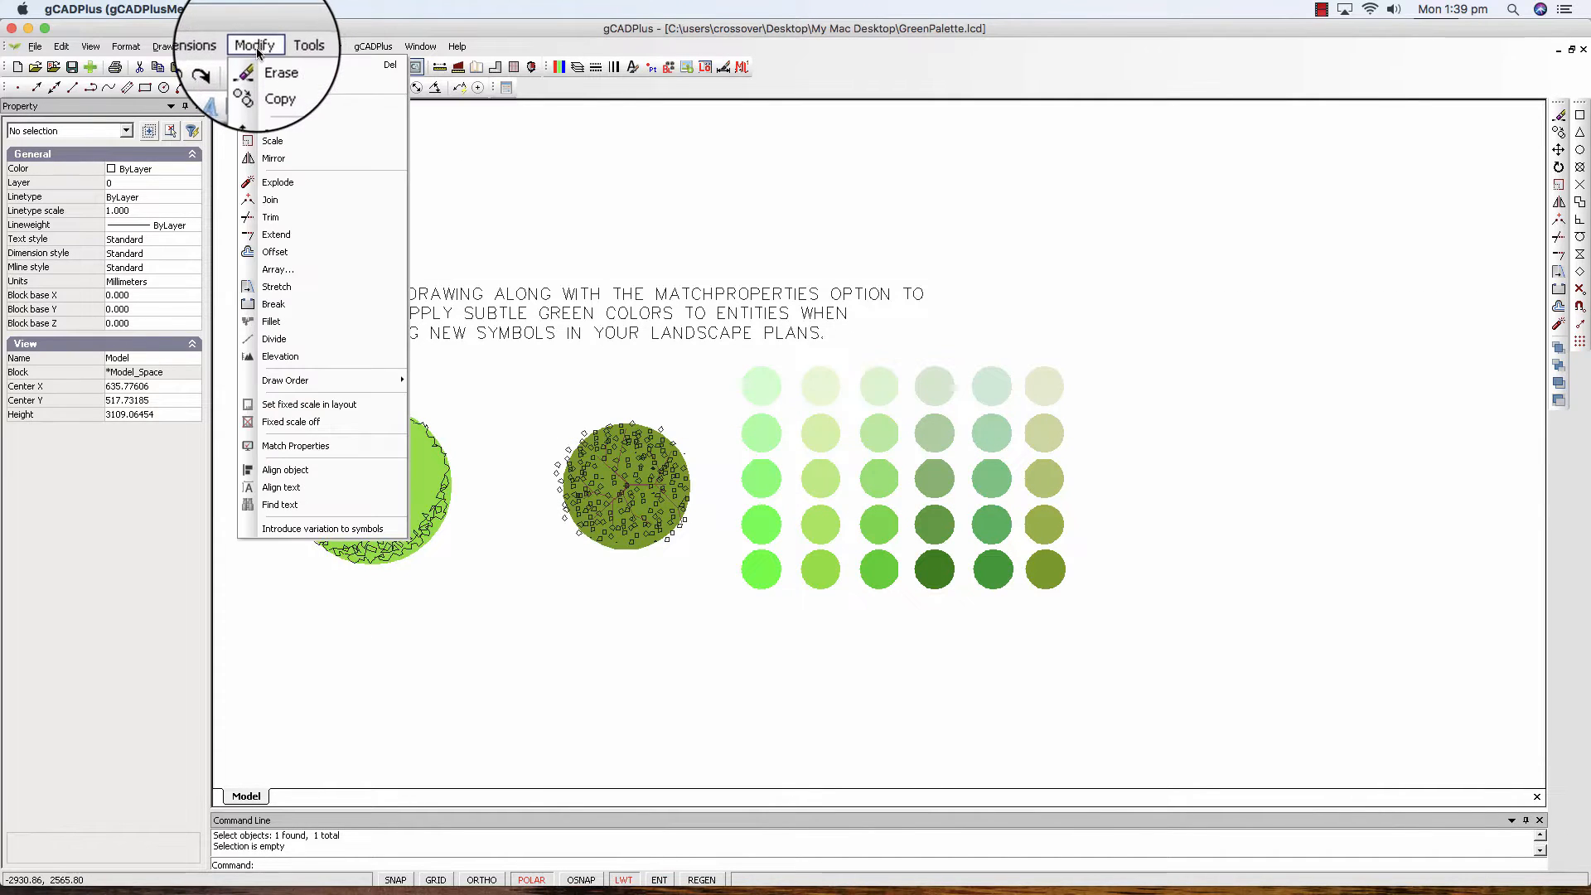
left_click(295, 446)
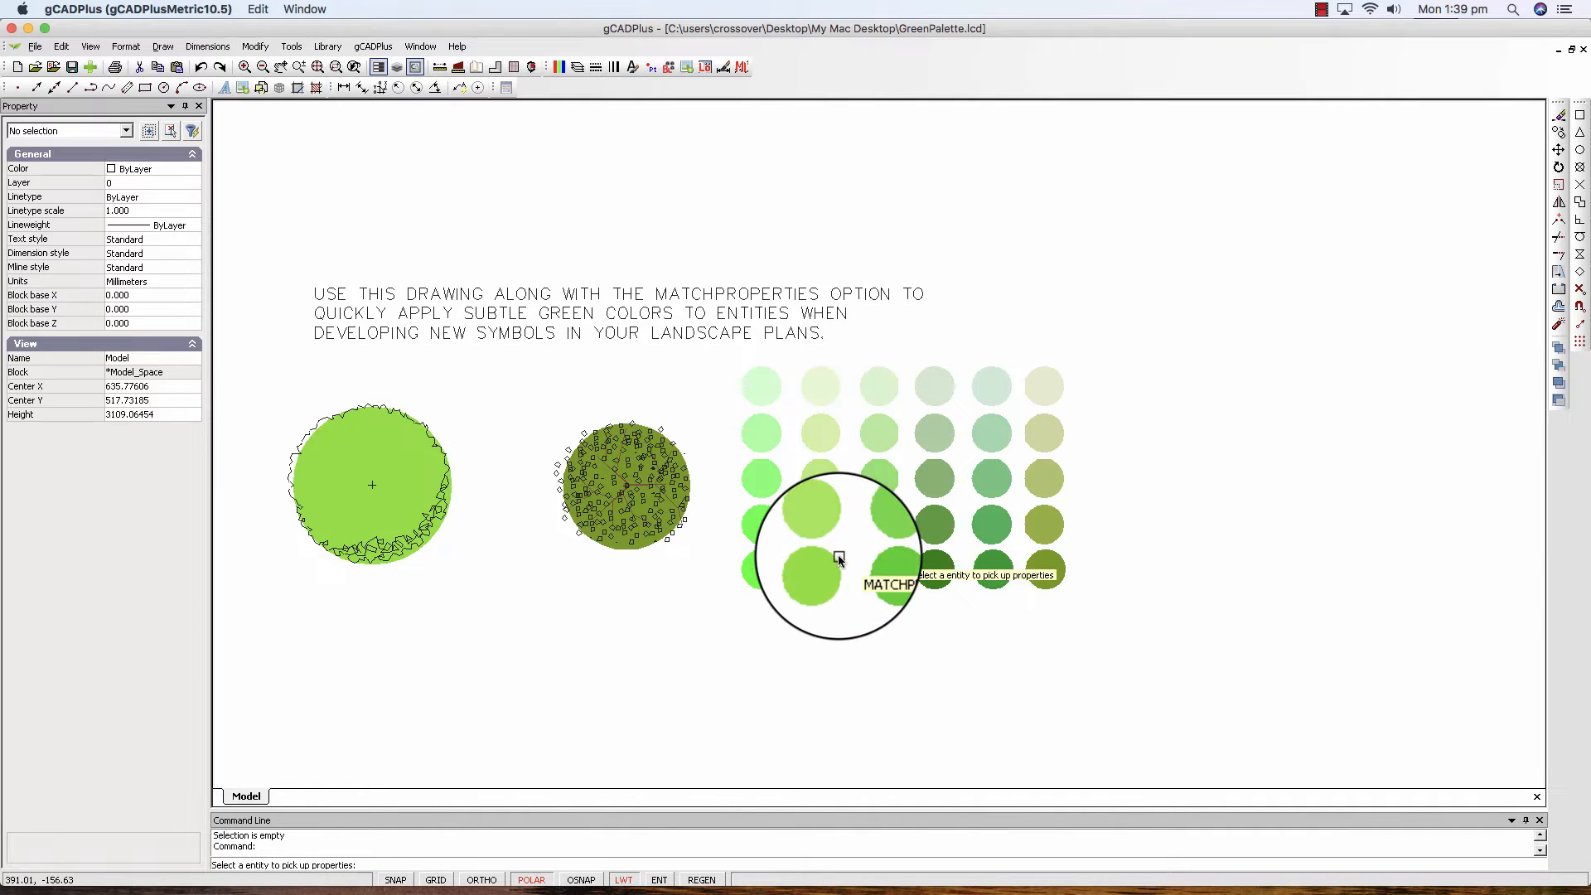
left_click(826, 529)
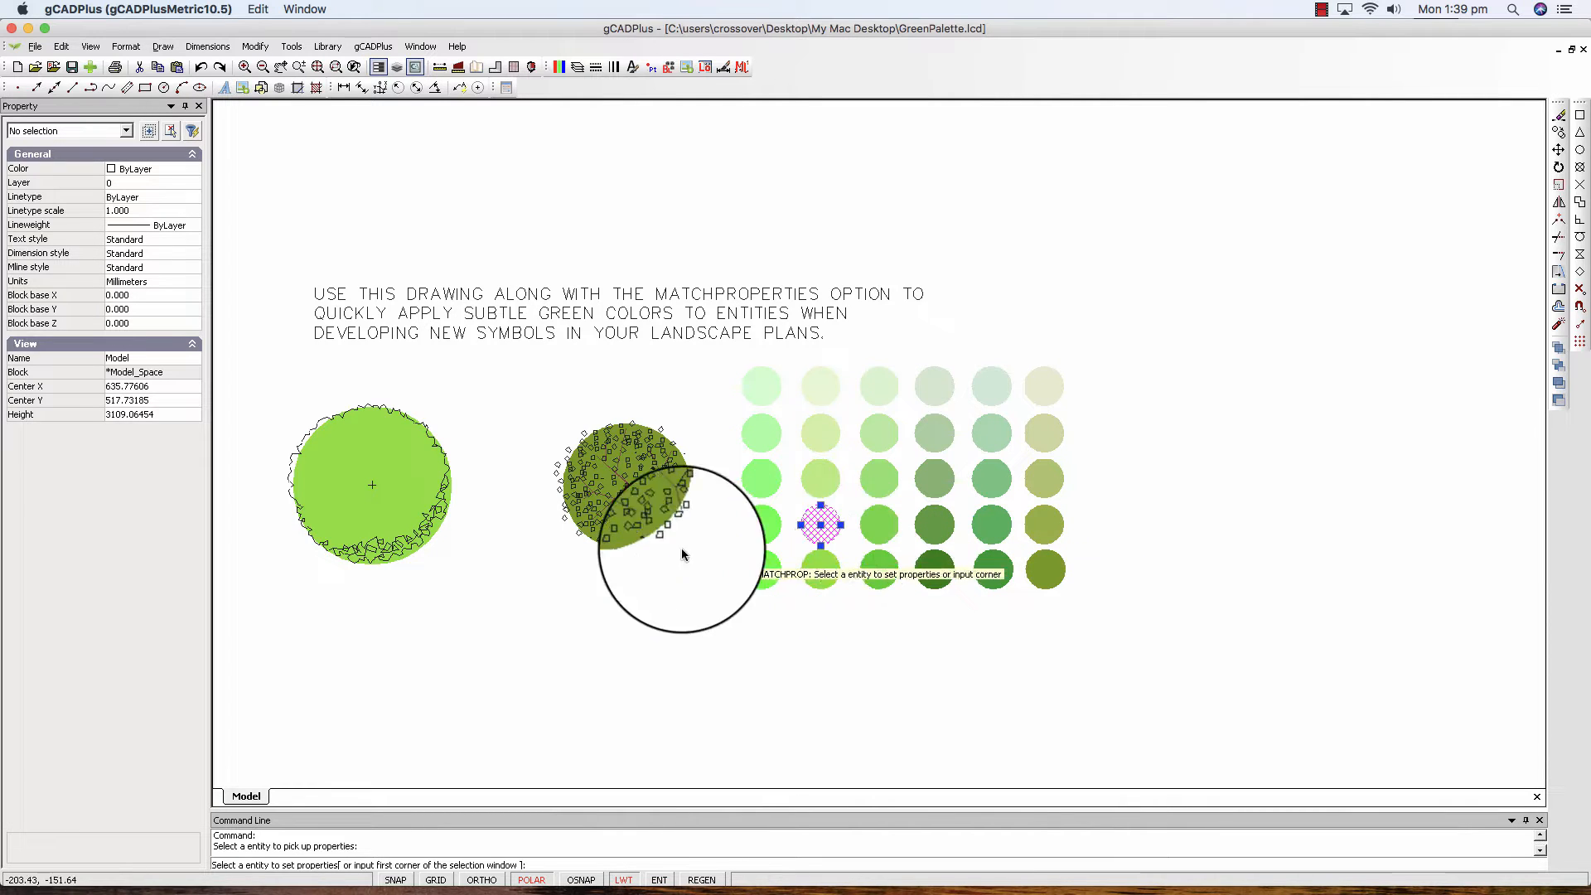
left_click(394, 485)
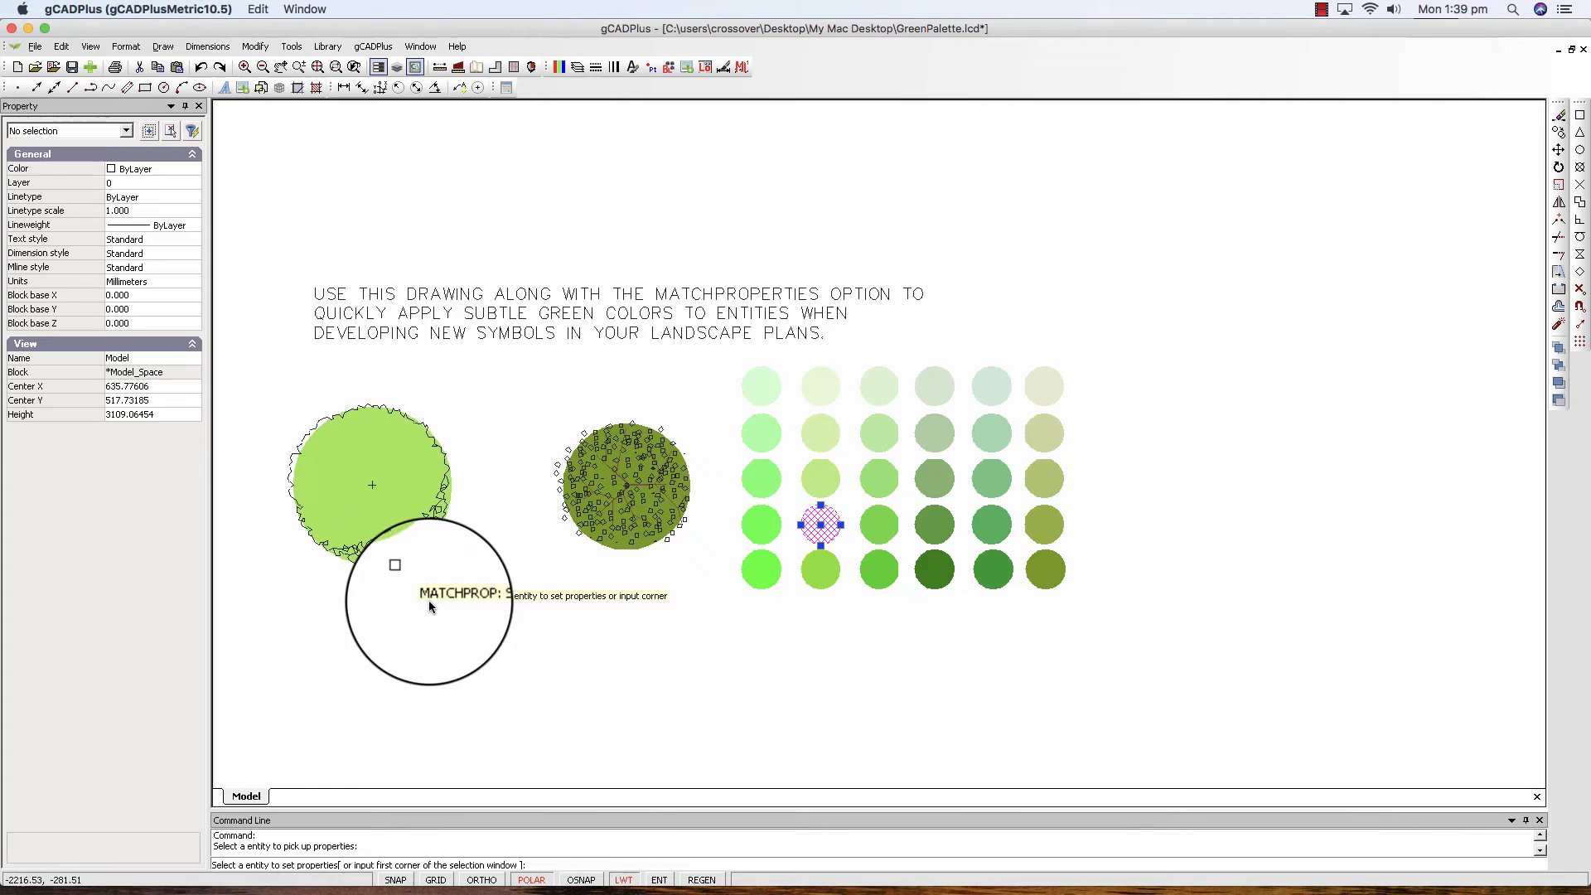
right_click(466, 570)
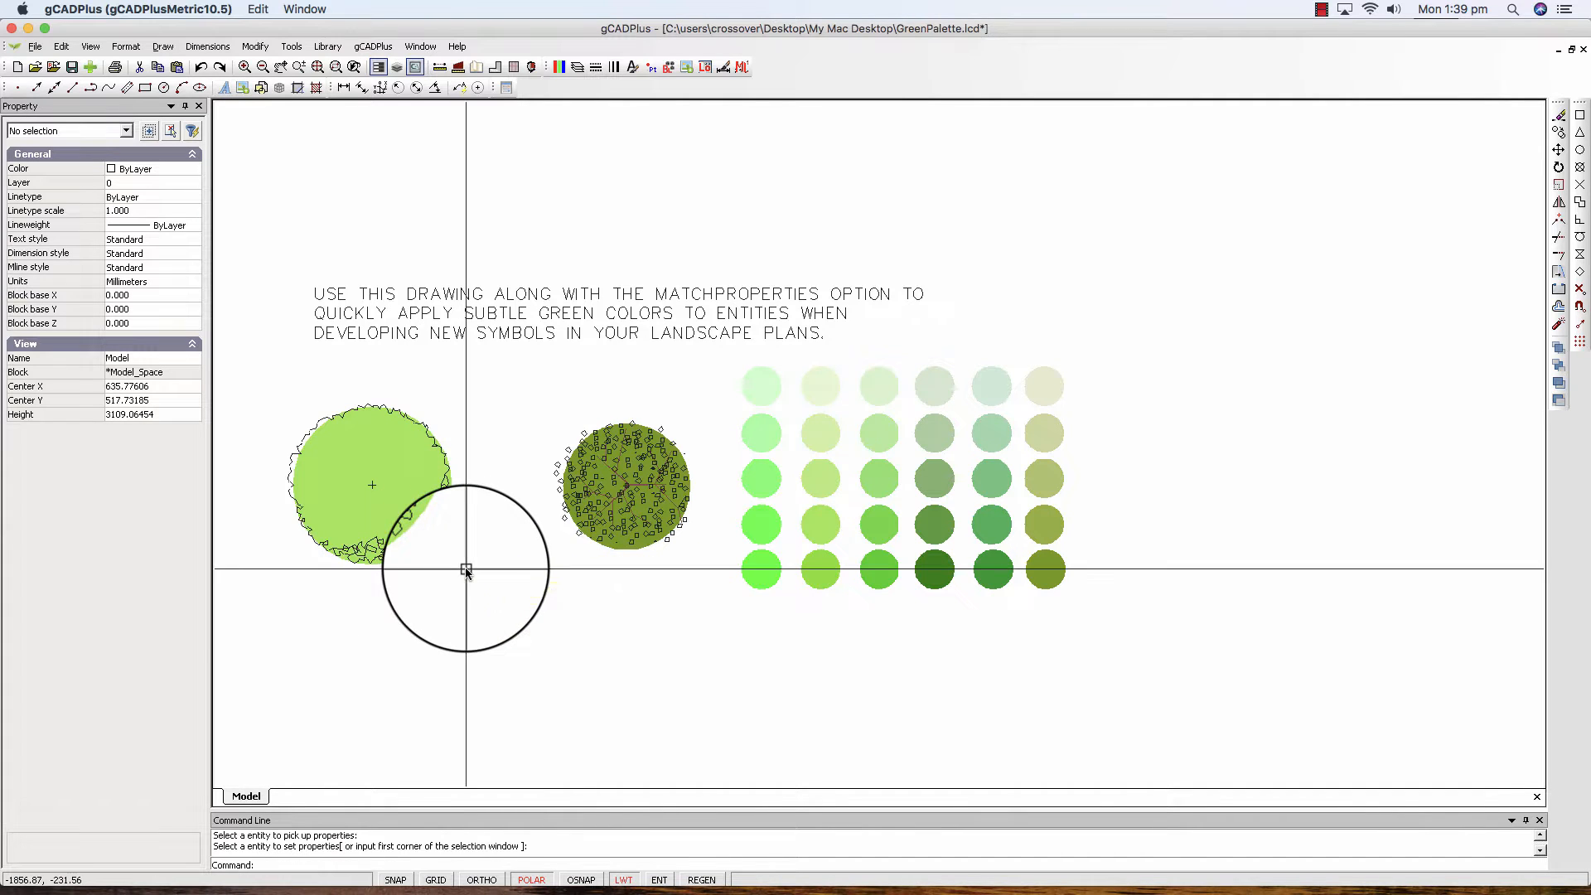
Match the fill of the smaller, olive tree symbol to the bottom circle in the palette's second column.
right_click(664, 625)
left_click(693, 631)
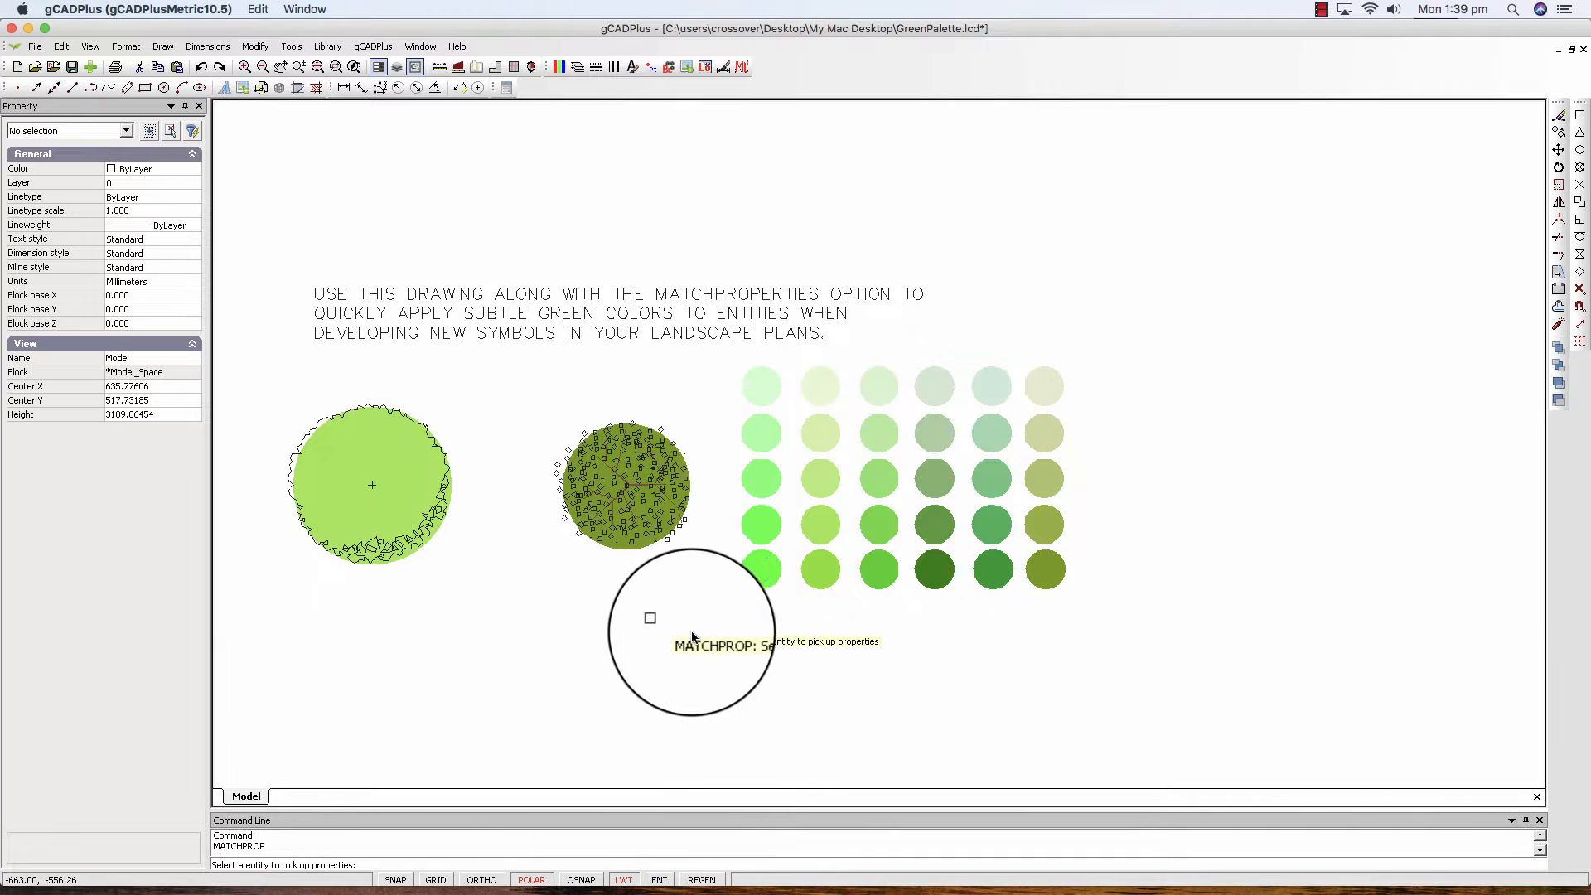
scroll(663, 537, "up", 3)
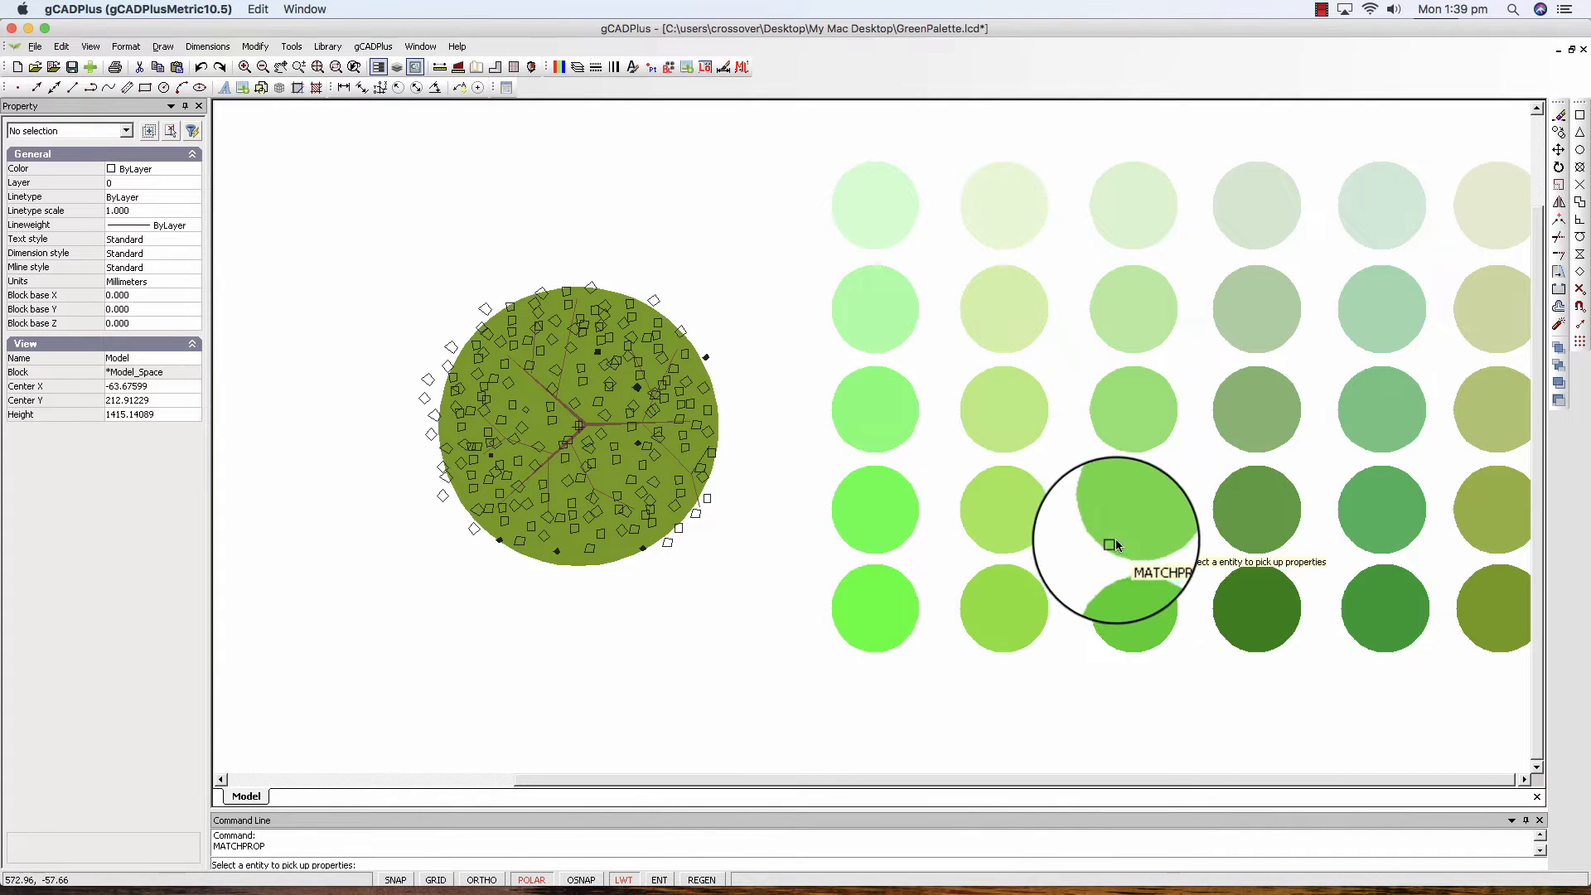
left_click(1018, 620)
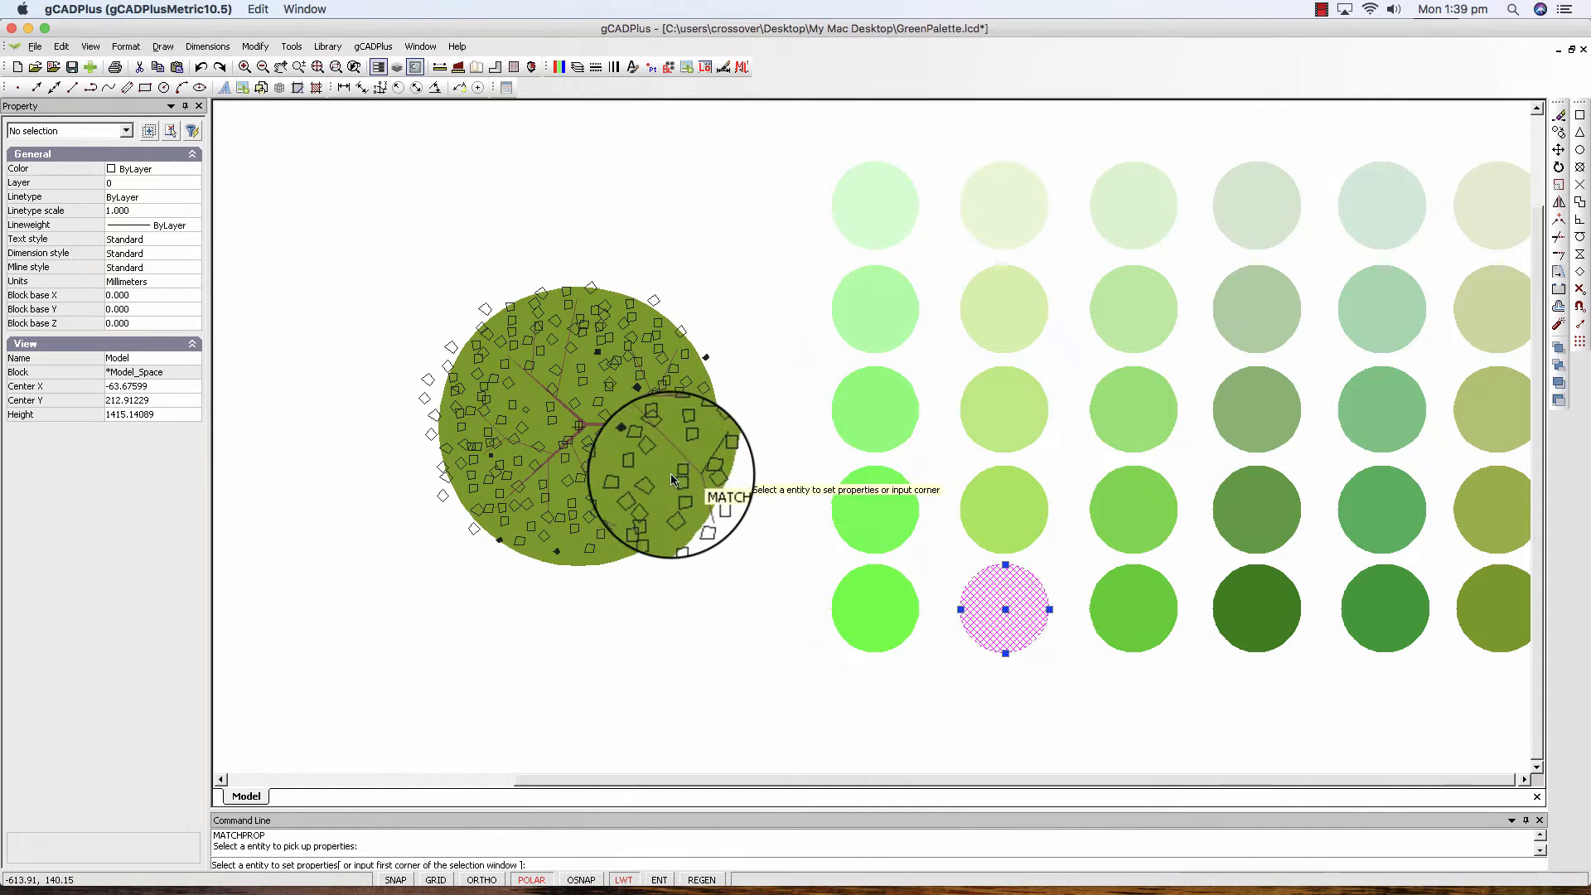
left_click(634, 557)
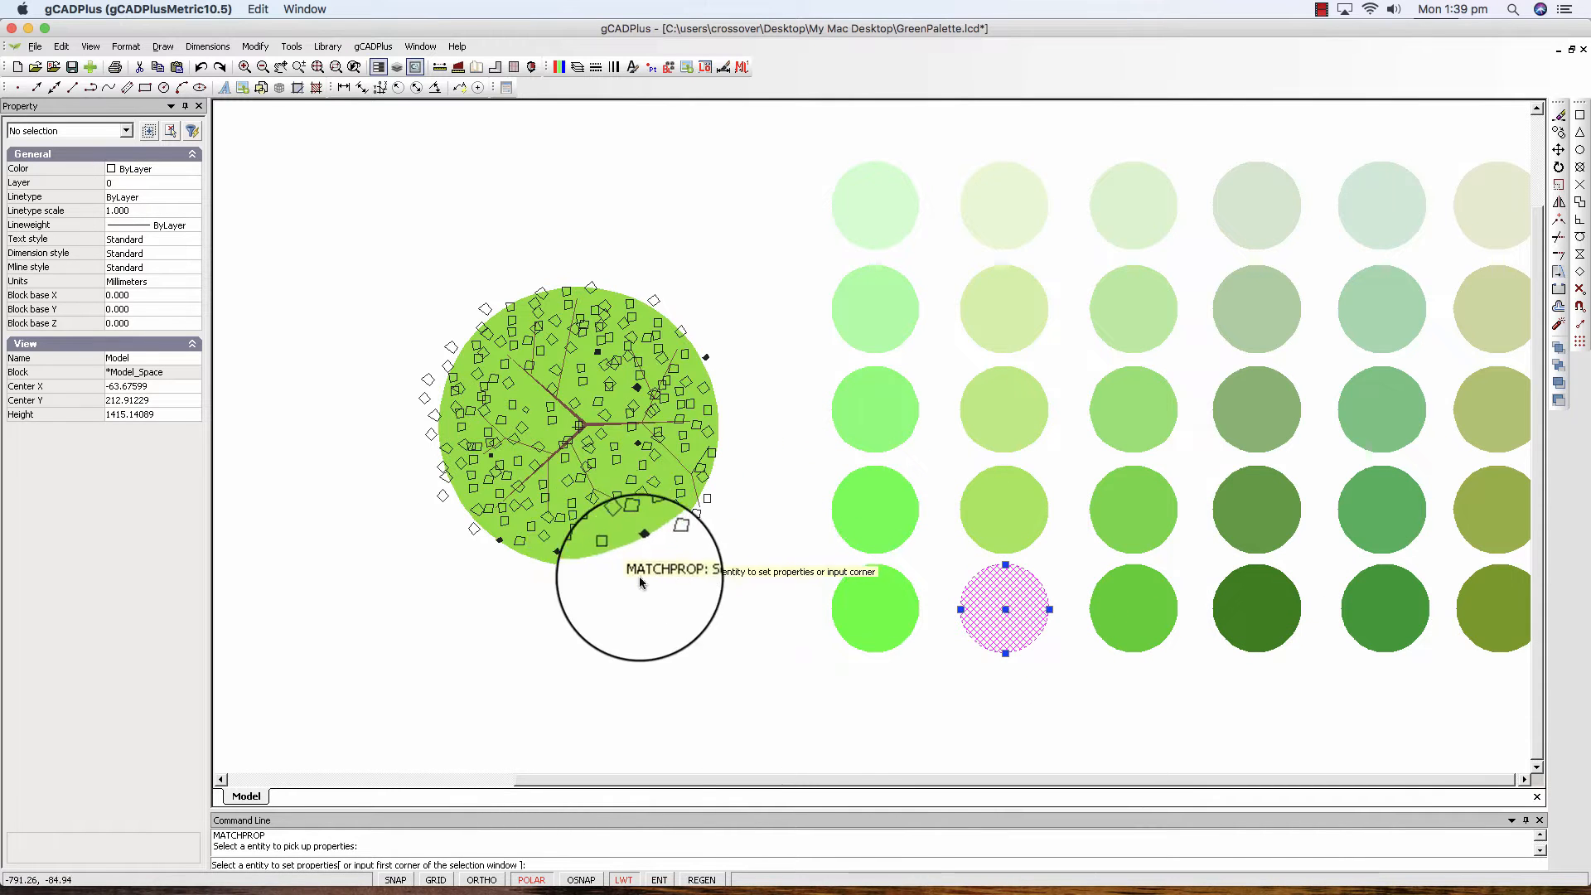
scroll(675, 604, "down", 5)
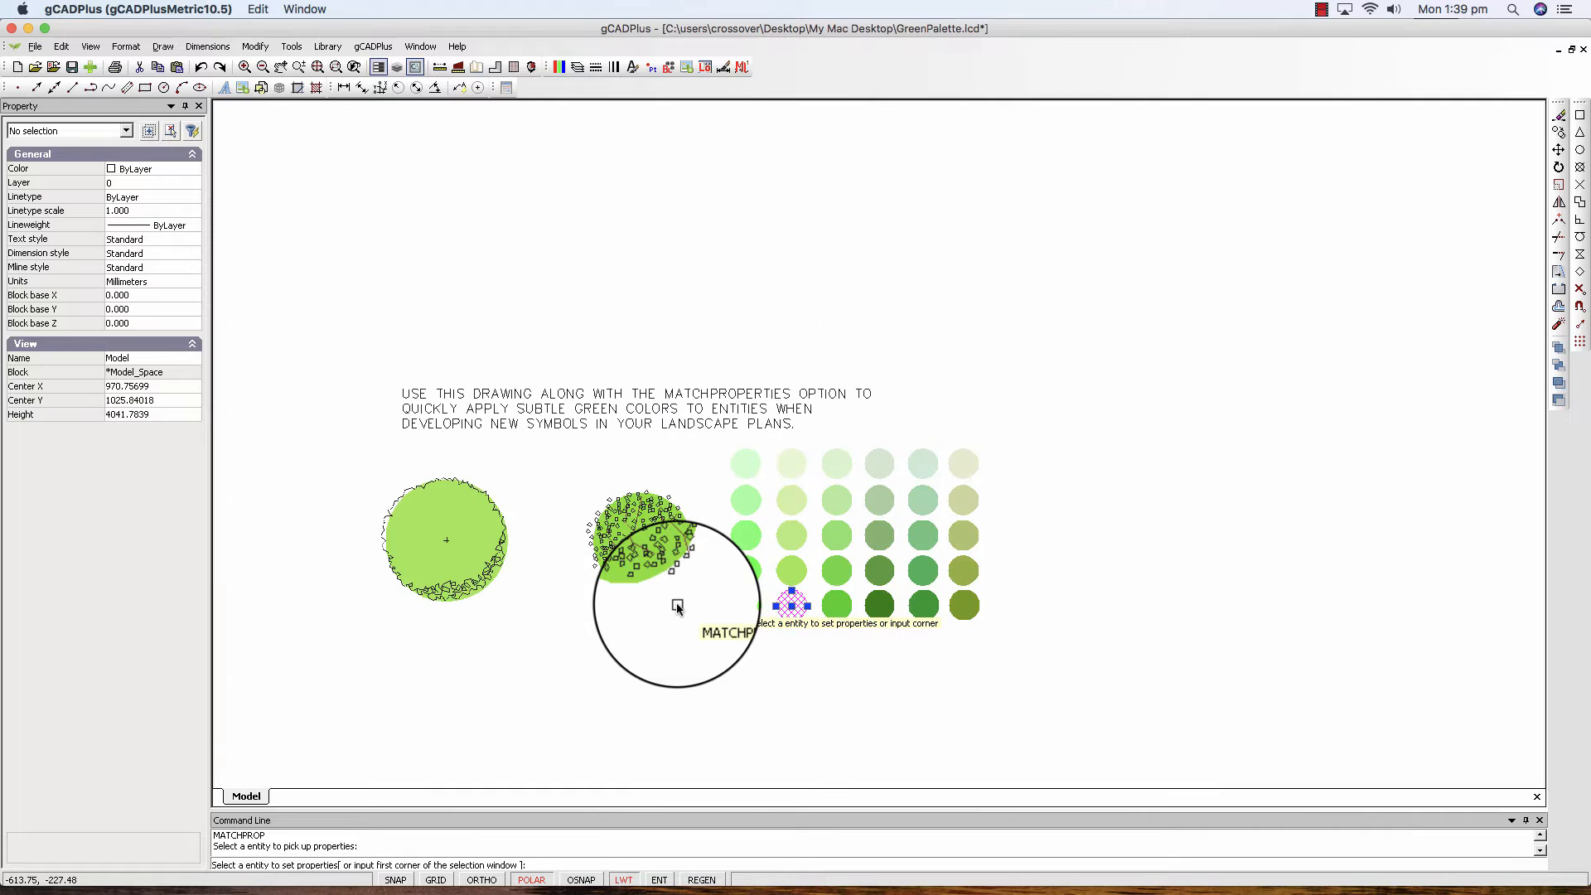
key("Return")
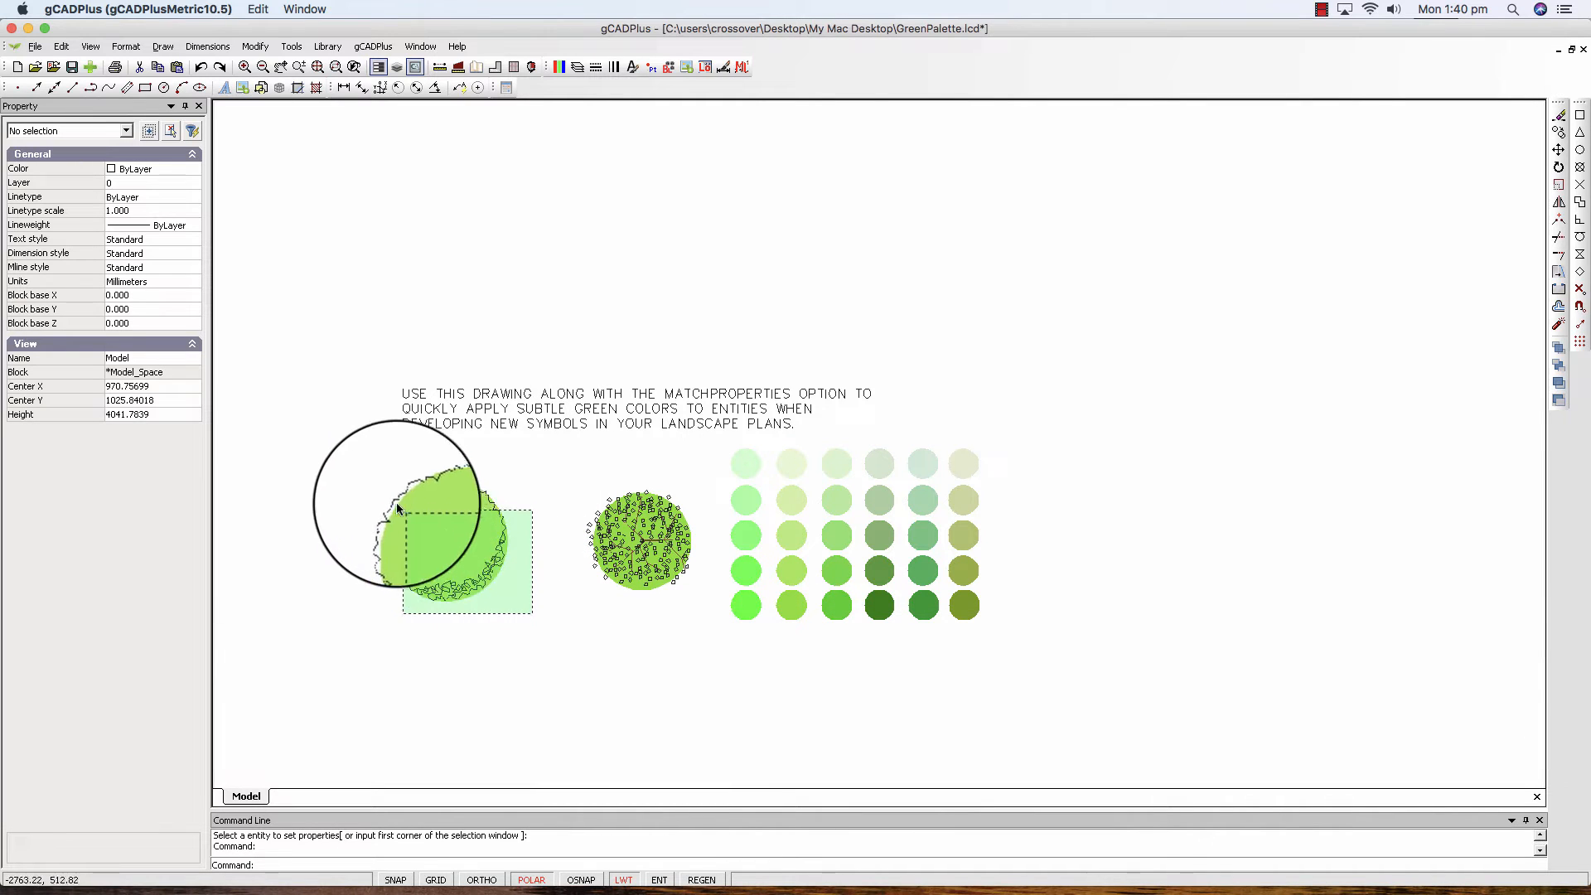
Convert all objects of the larger tree symbol into a block named Symbol01 with its base point at the tree's centre.
key("ctrl+a")
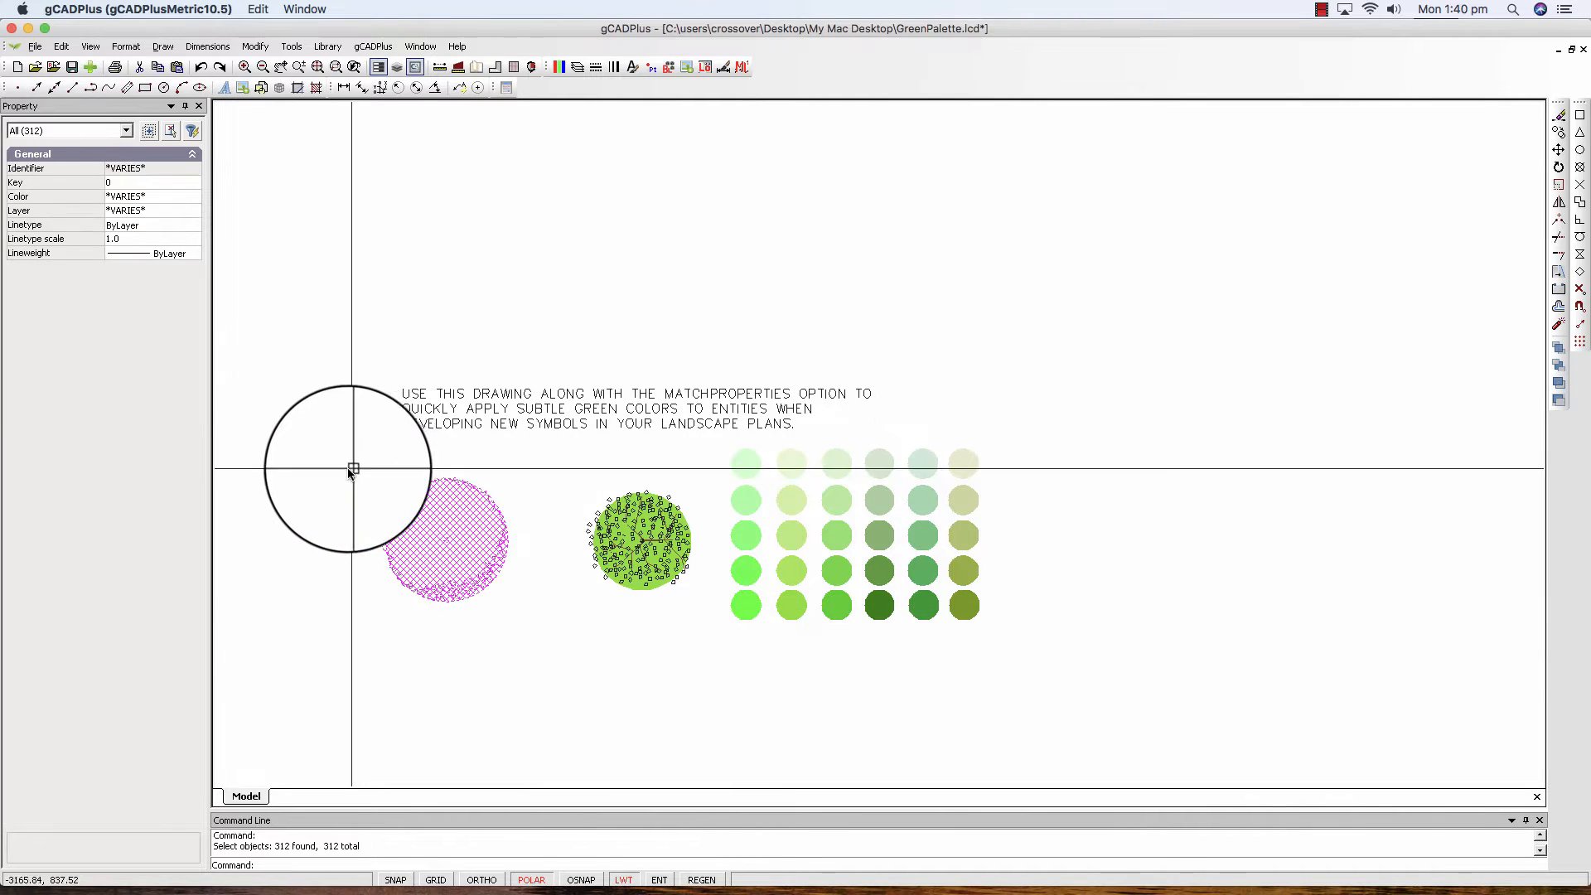
right_click(360, 515)
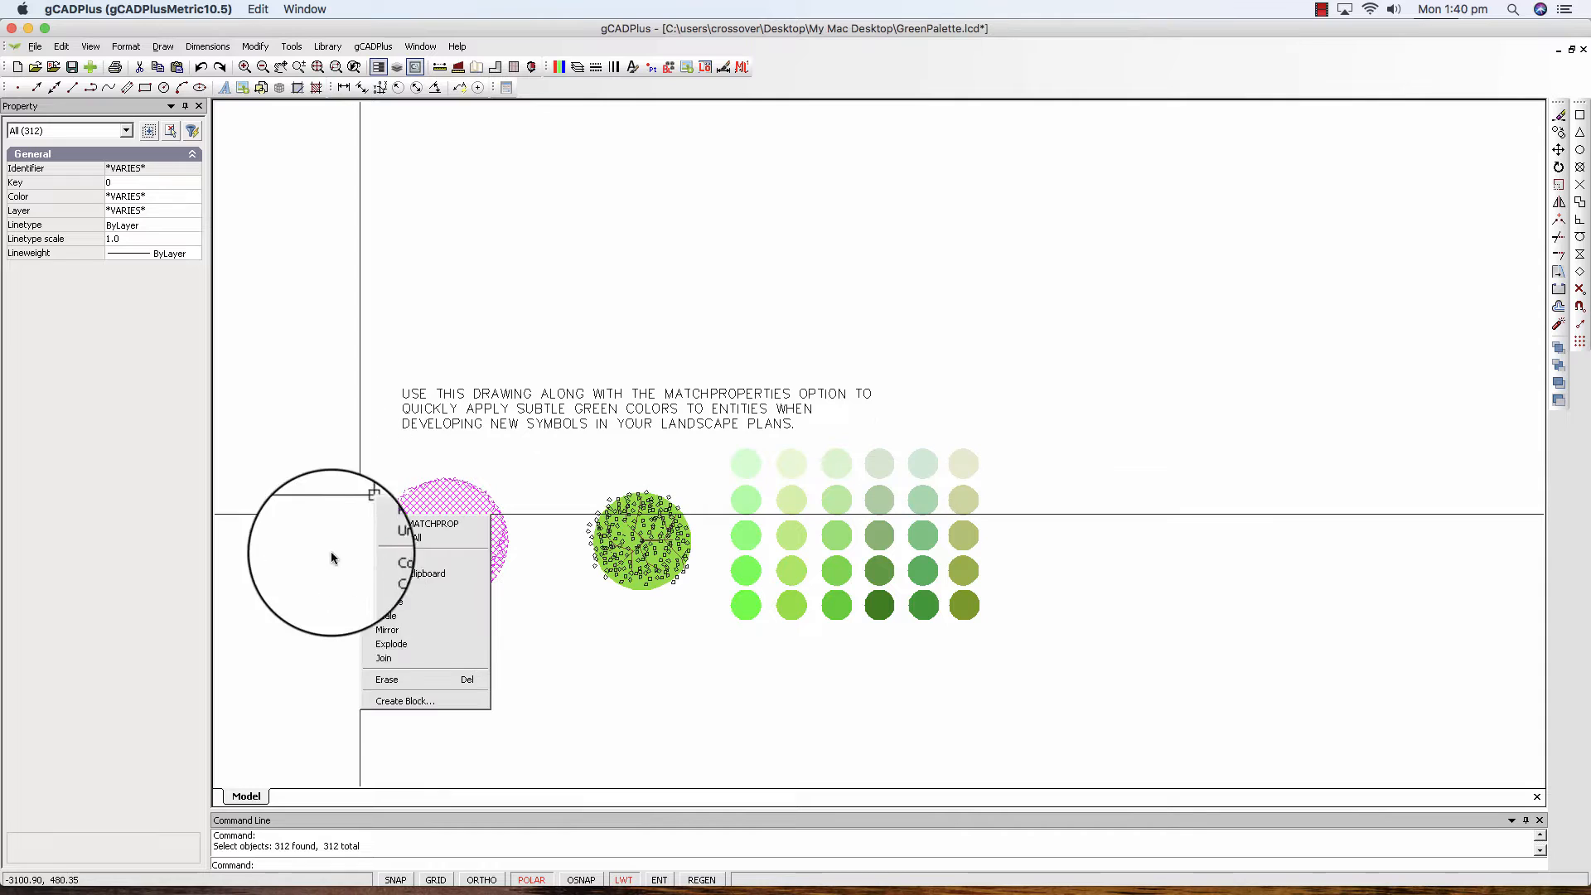
left_click(417, 701)
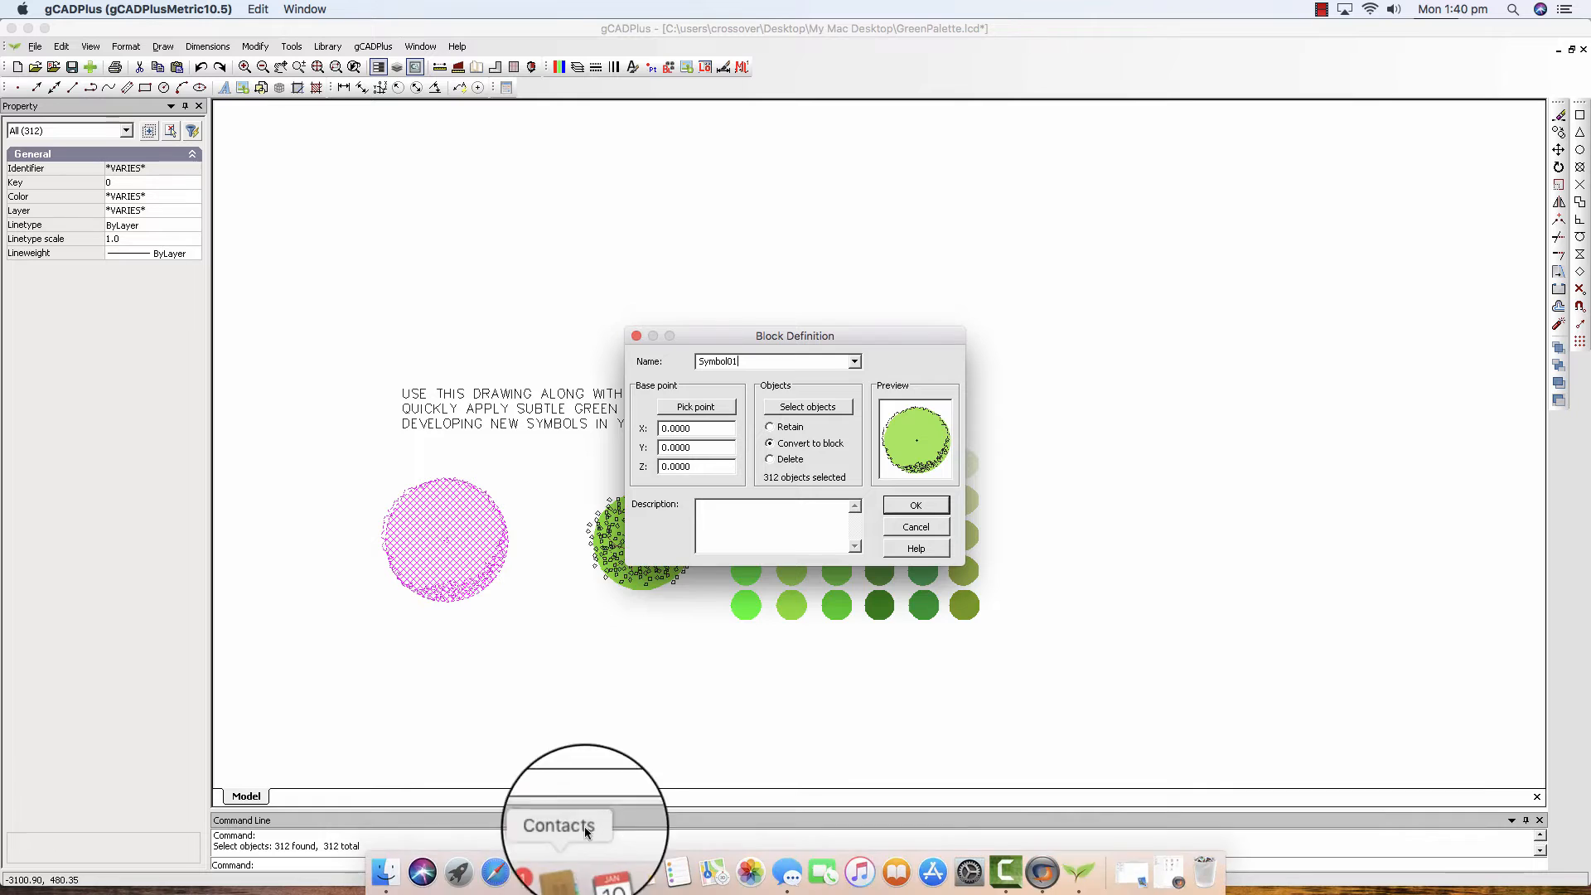
left_click(695, 406)
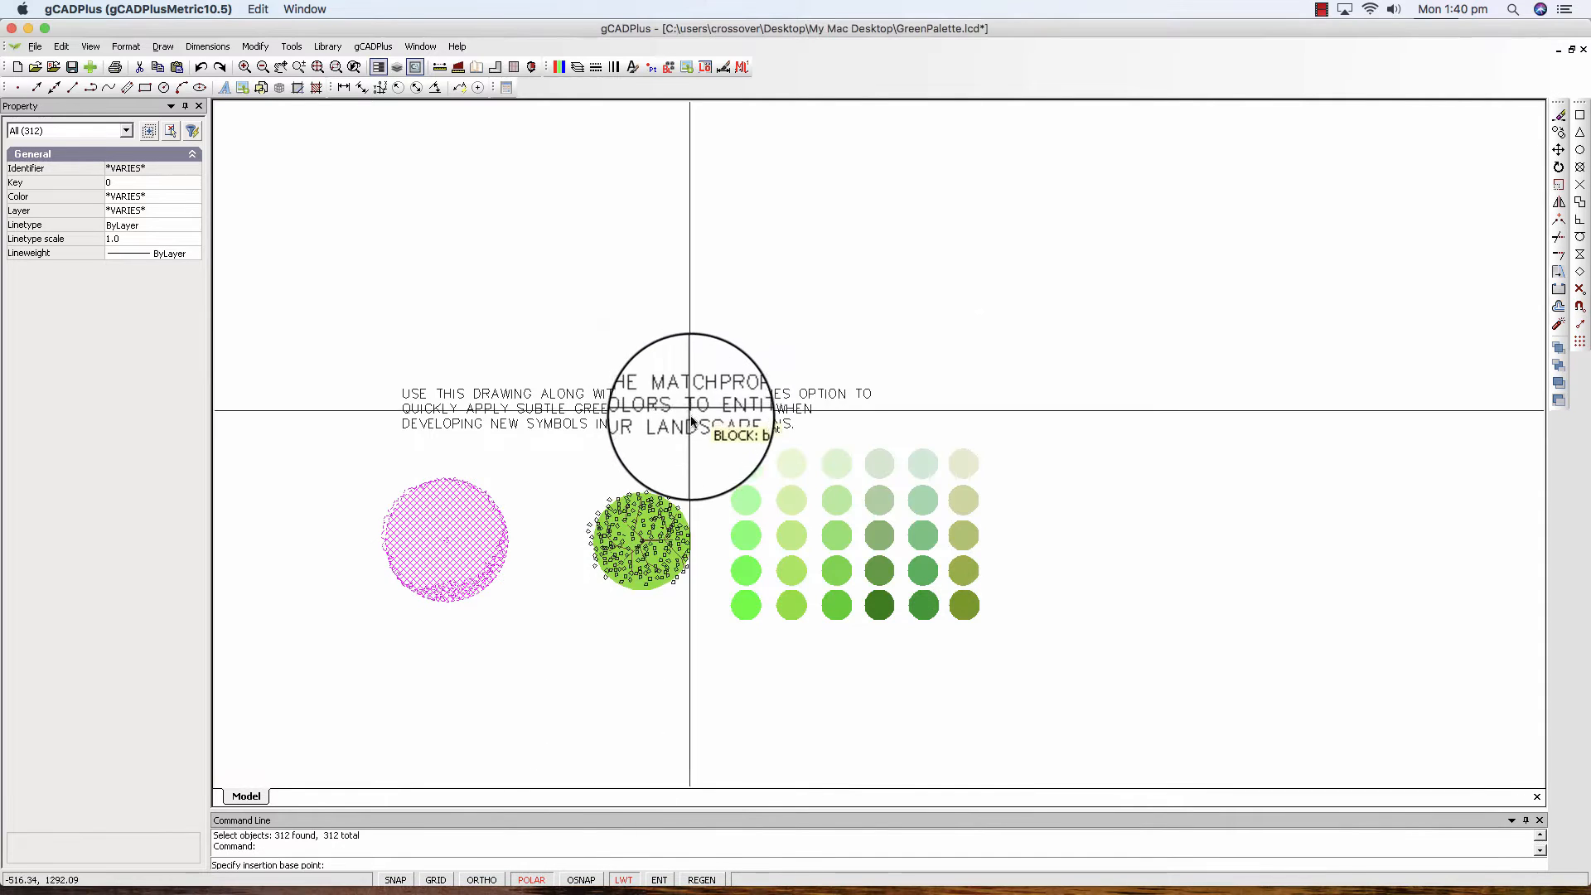
left_click(448, 540)
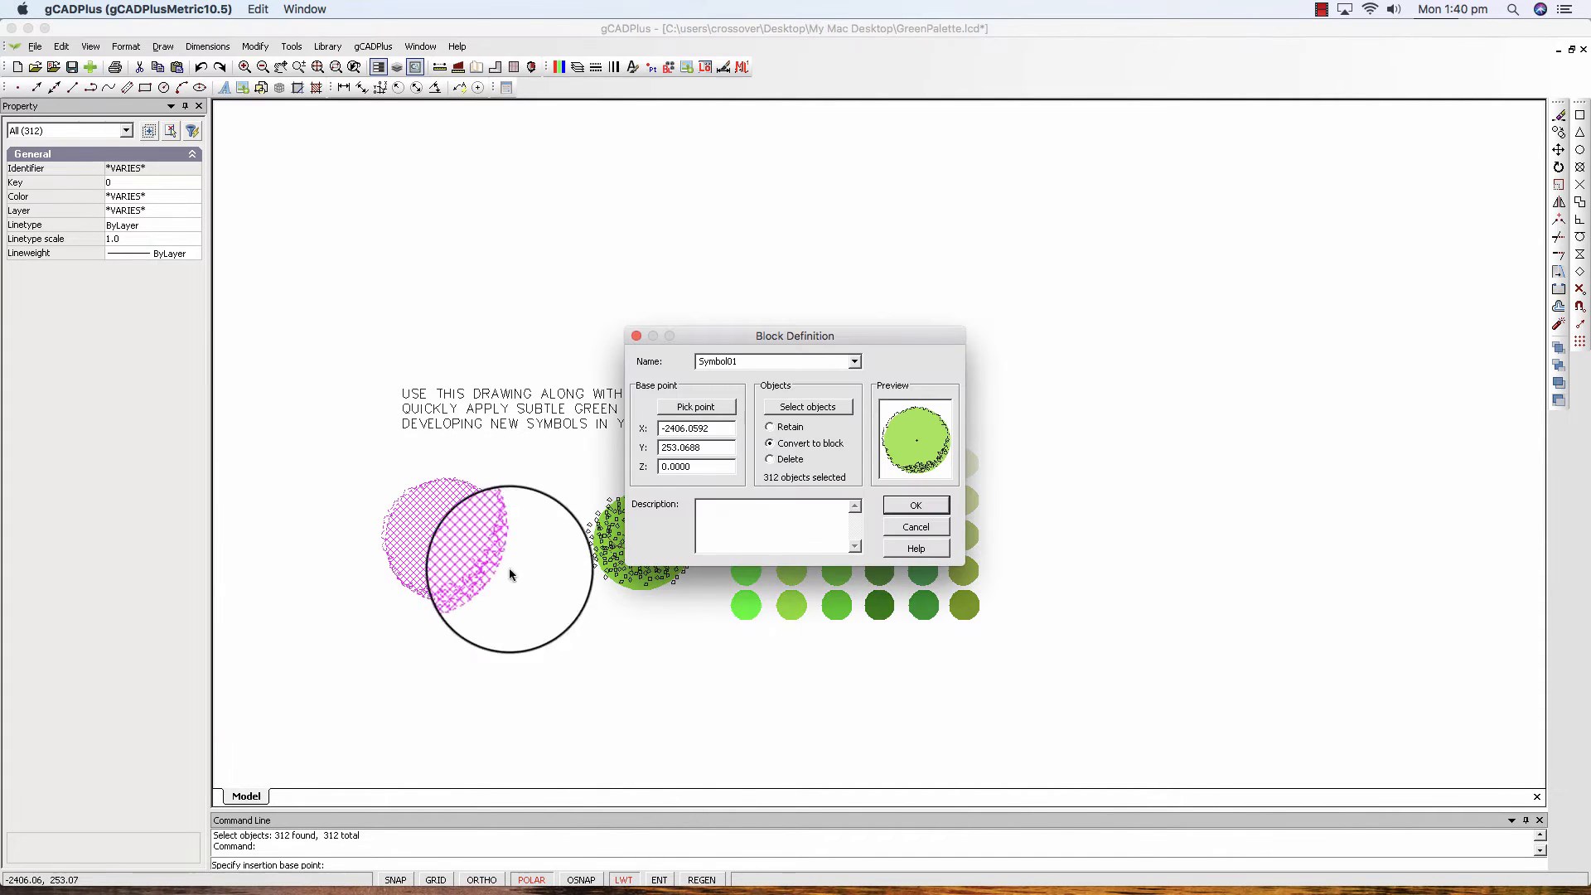
left_click(921, 498)
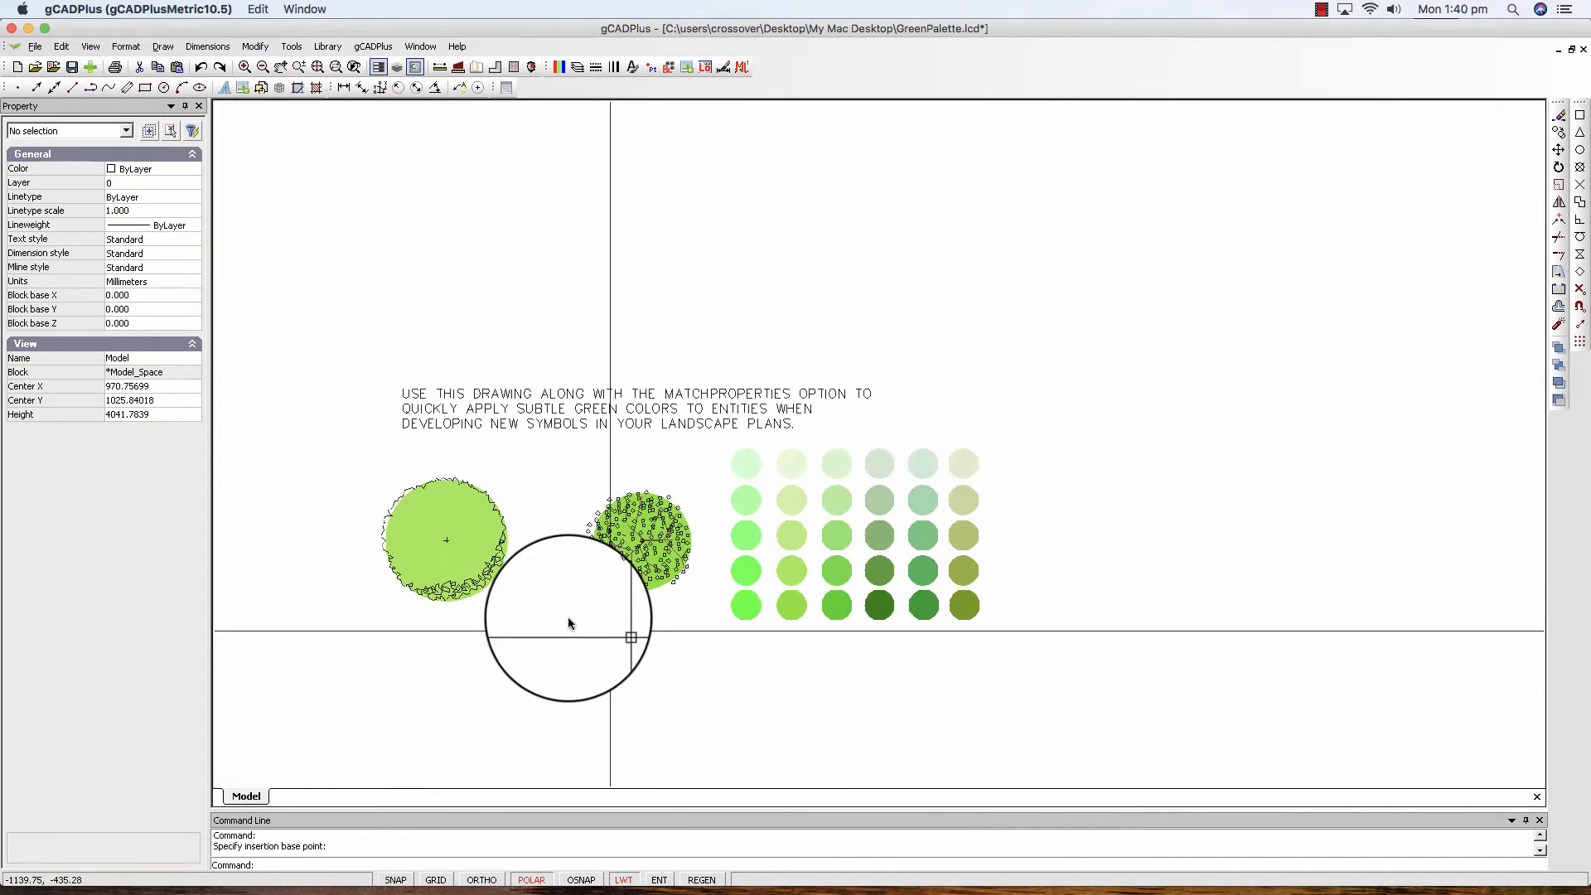
Move the Symbol01 block above the note text and place two copies that overlap it.
left_click(473, 561)
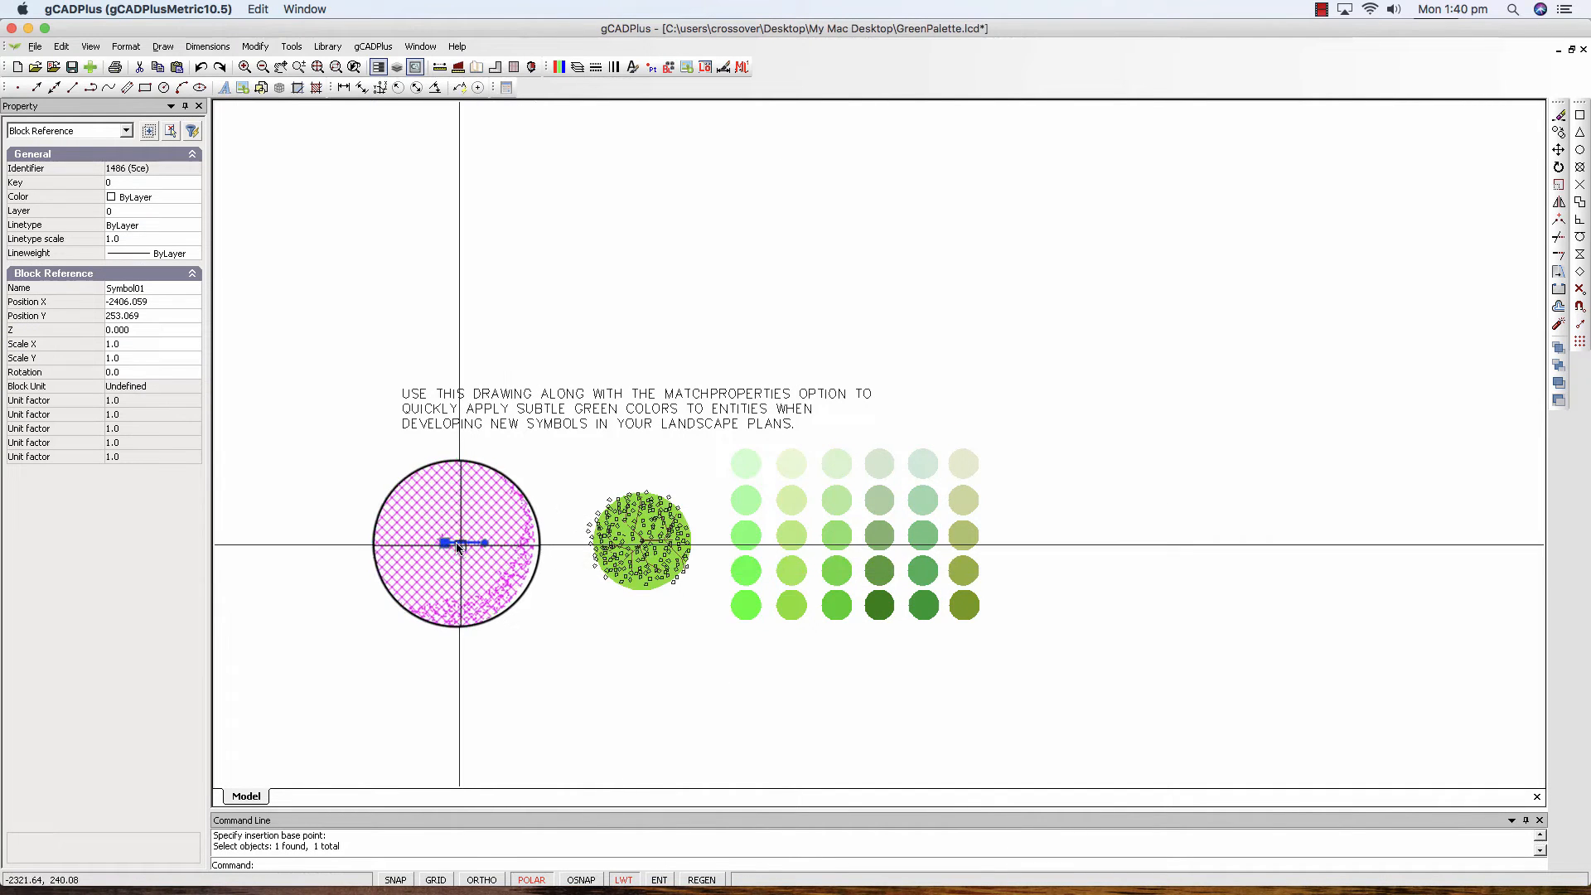
left_click(449, 543)
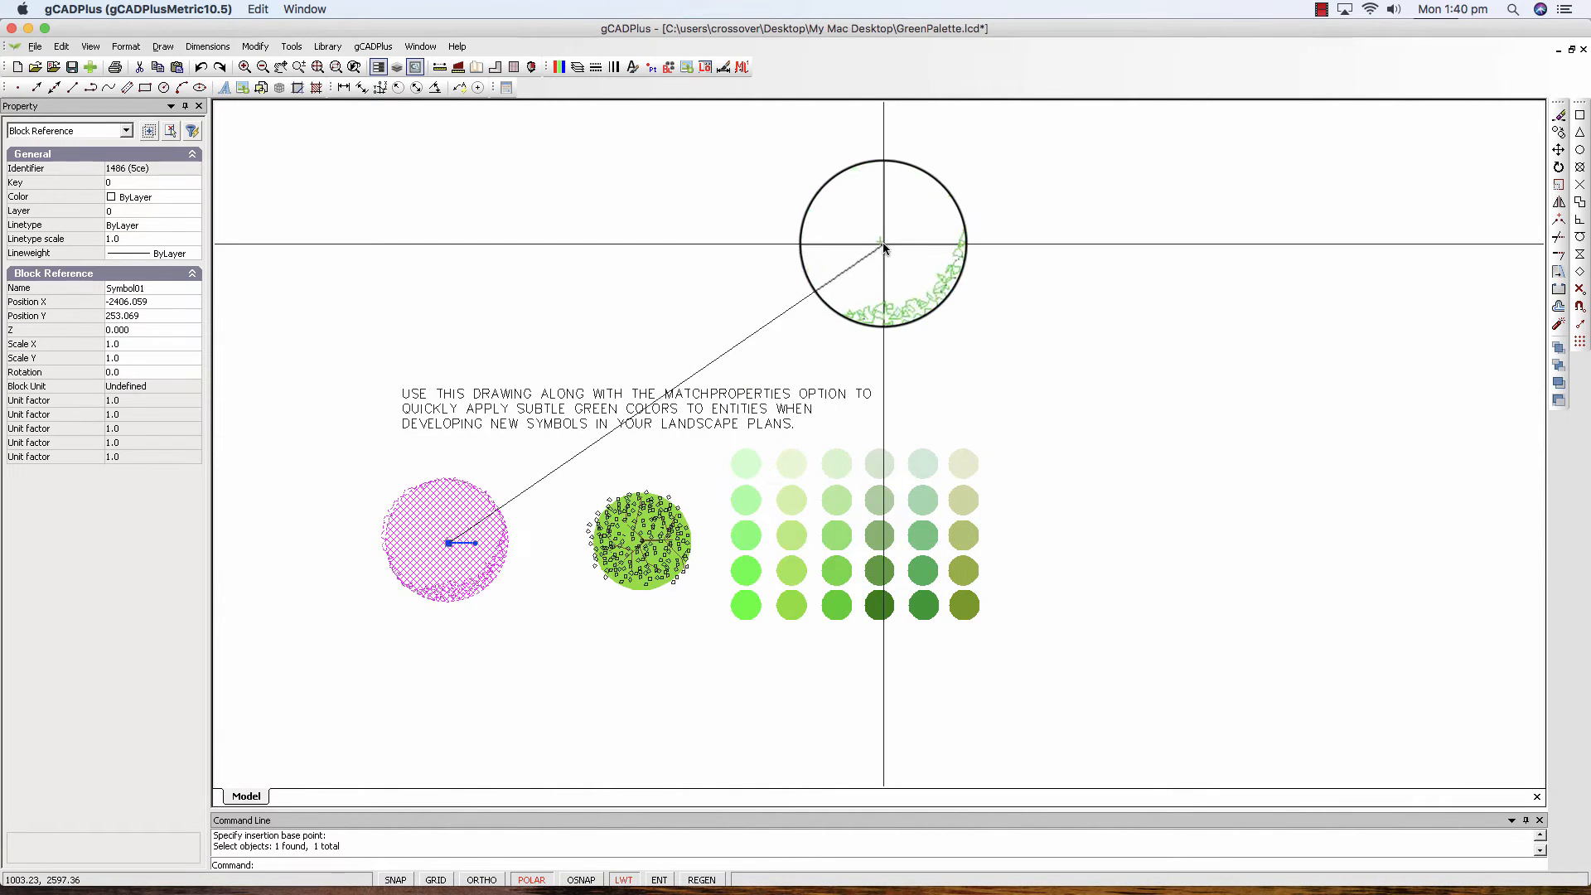
left_click(884, 244)
right_click(926, 282)
left_click(961, 320)
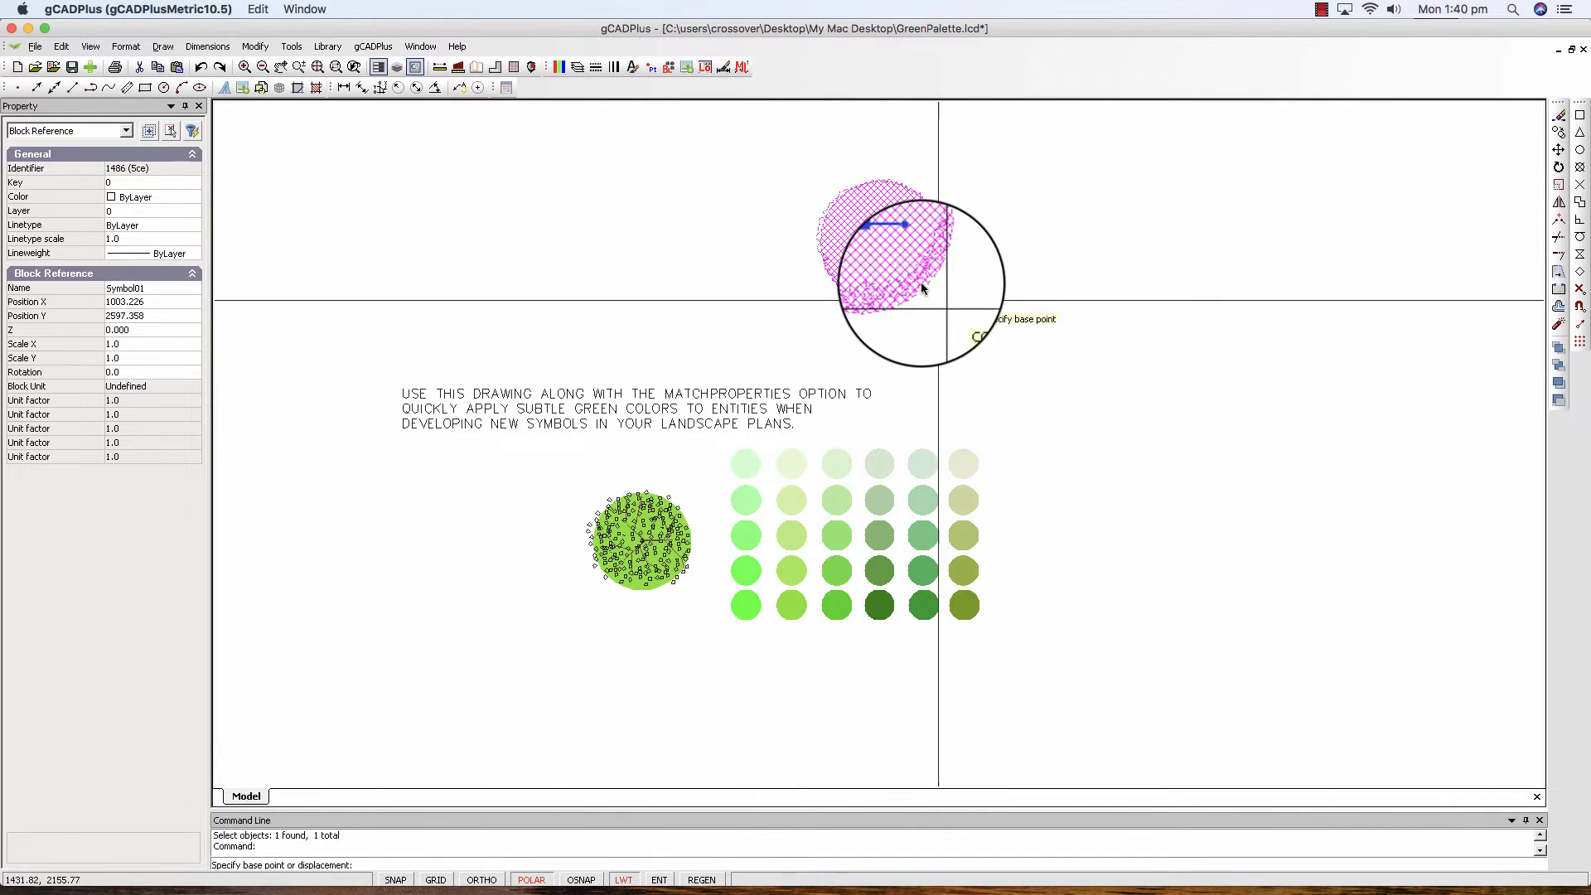
left_click(888, 252)
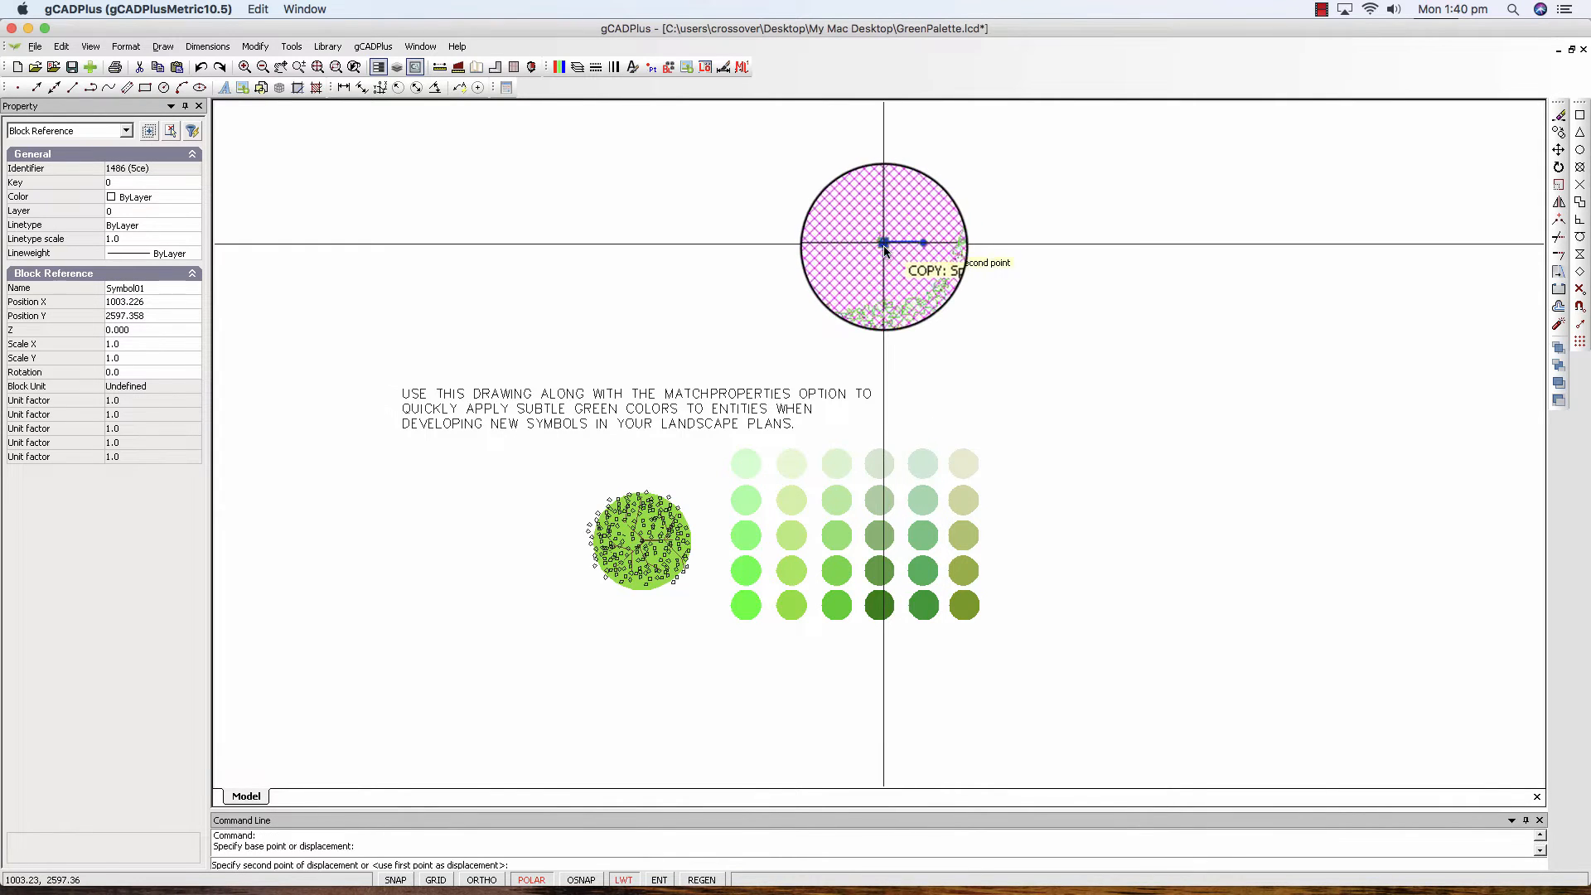
left_click(973, 246)
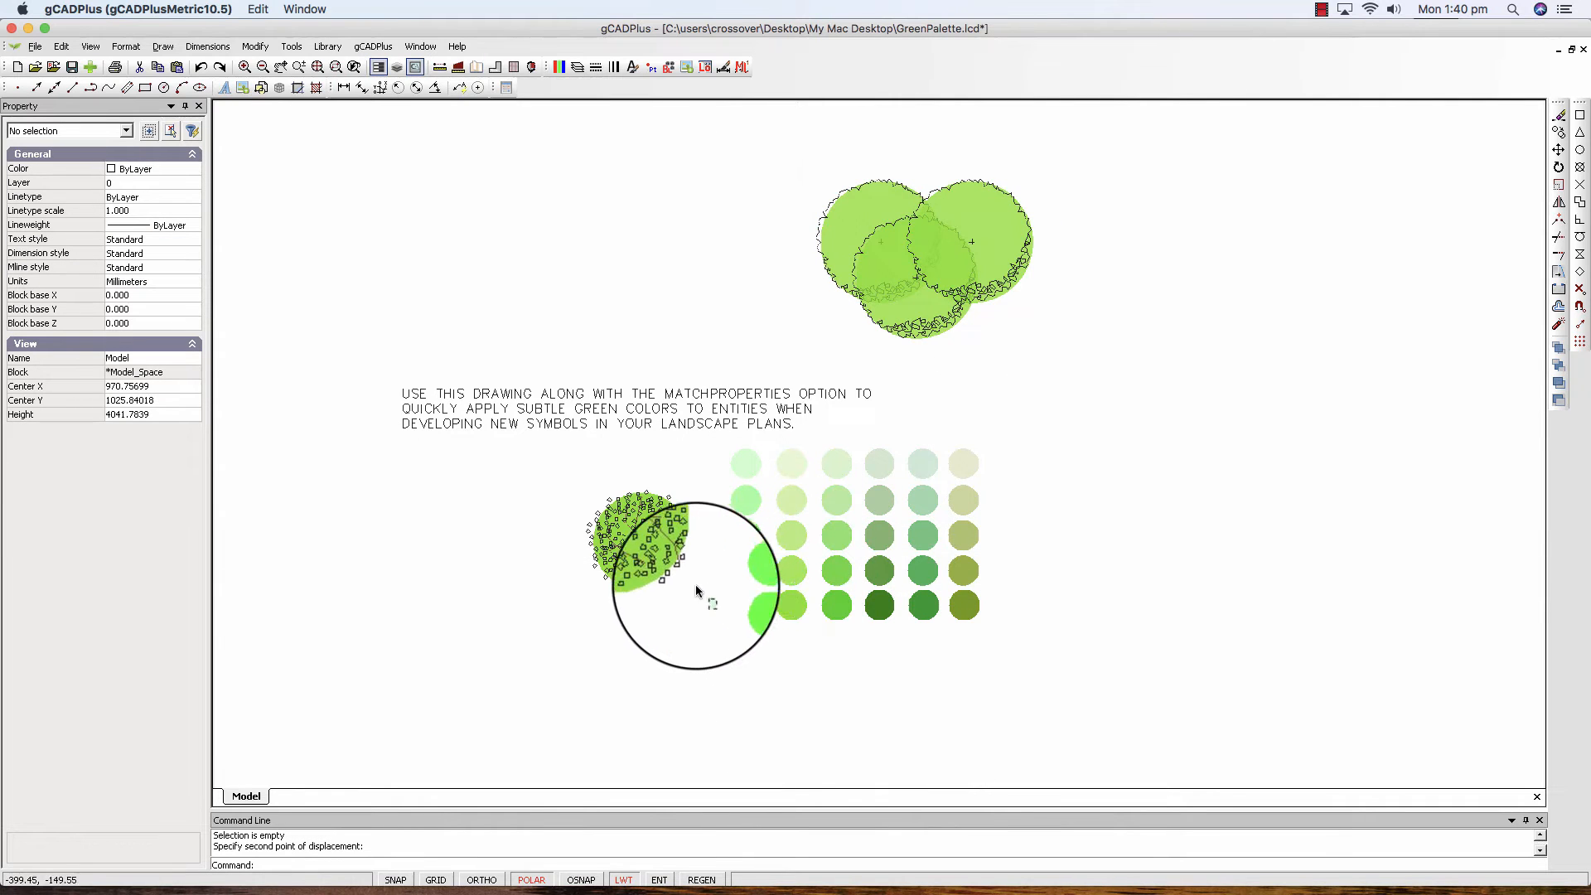
Convert all objects of the remaining tree symbol into a block named Symbol02 with its base point at the tree's centre.
left_click(594, 488)
right_click(576, 479)
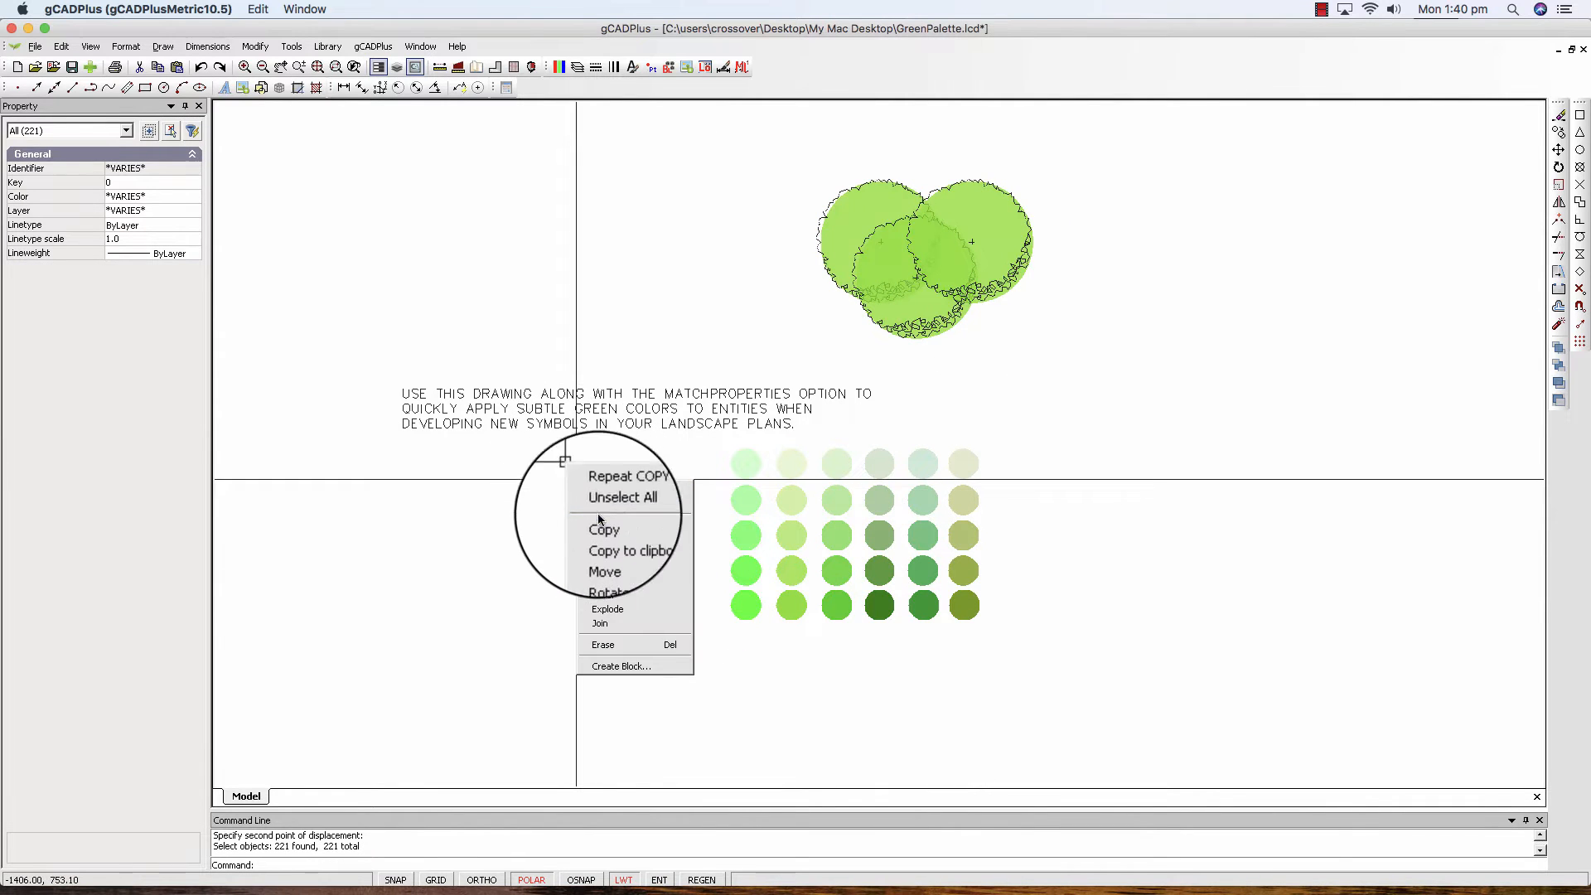
left_click(628, 659)
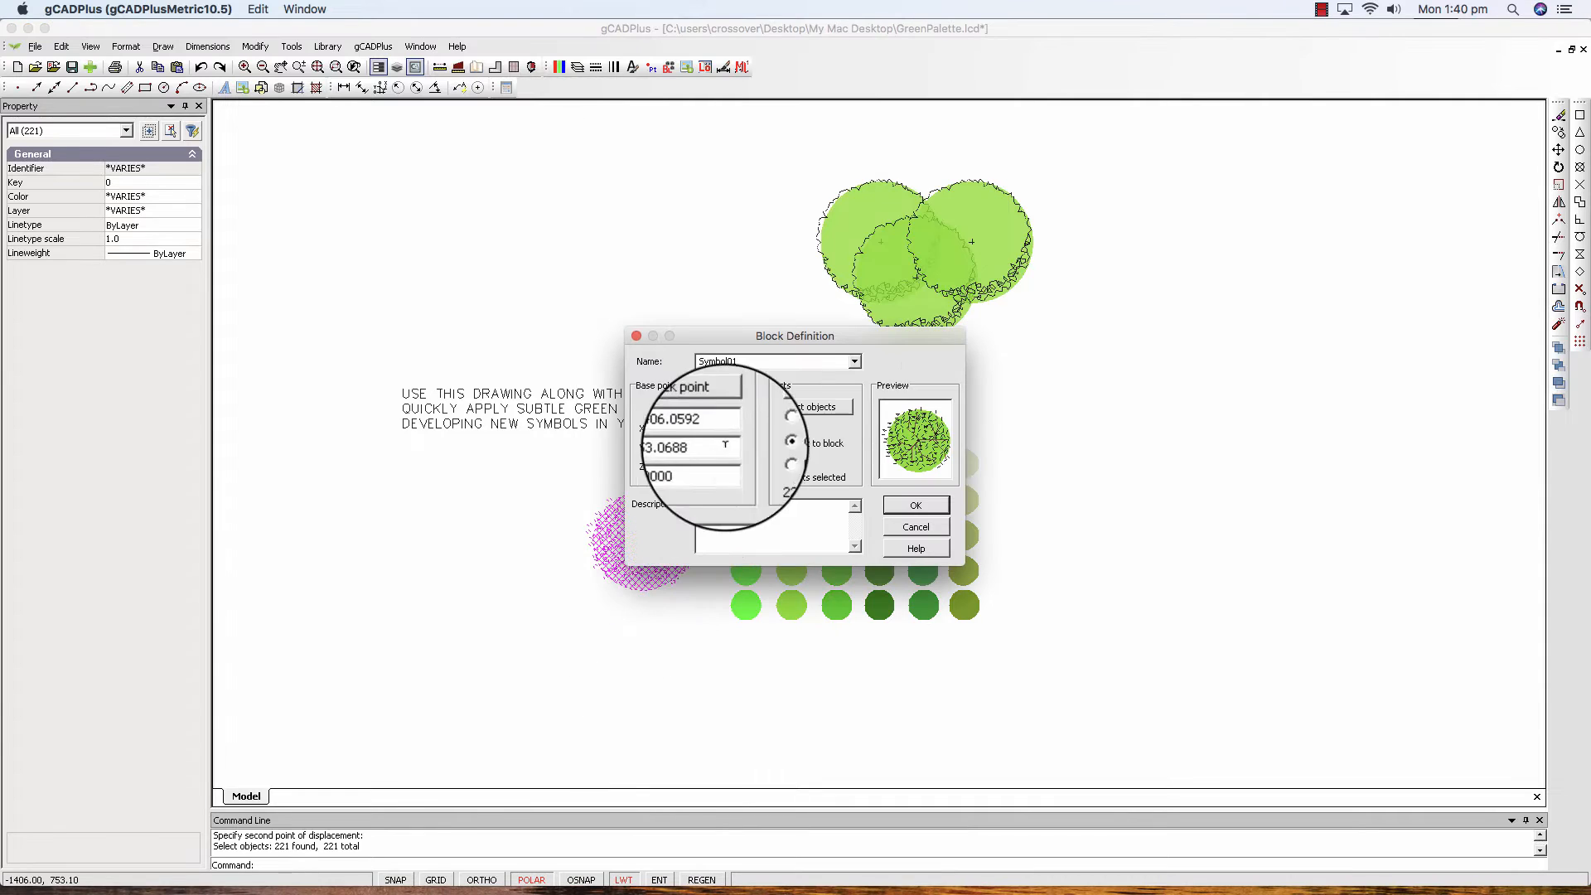
left_click(744, 361)
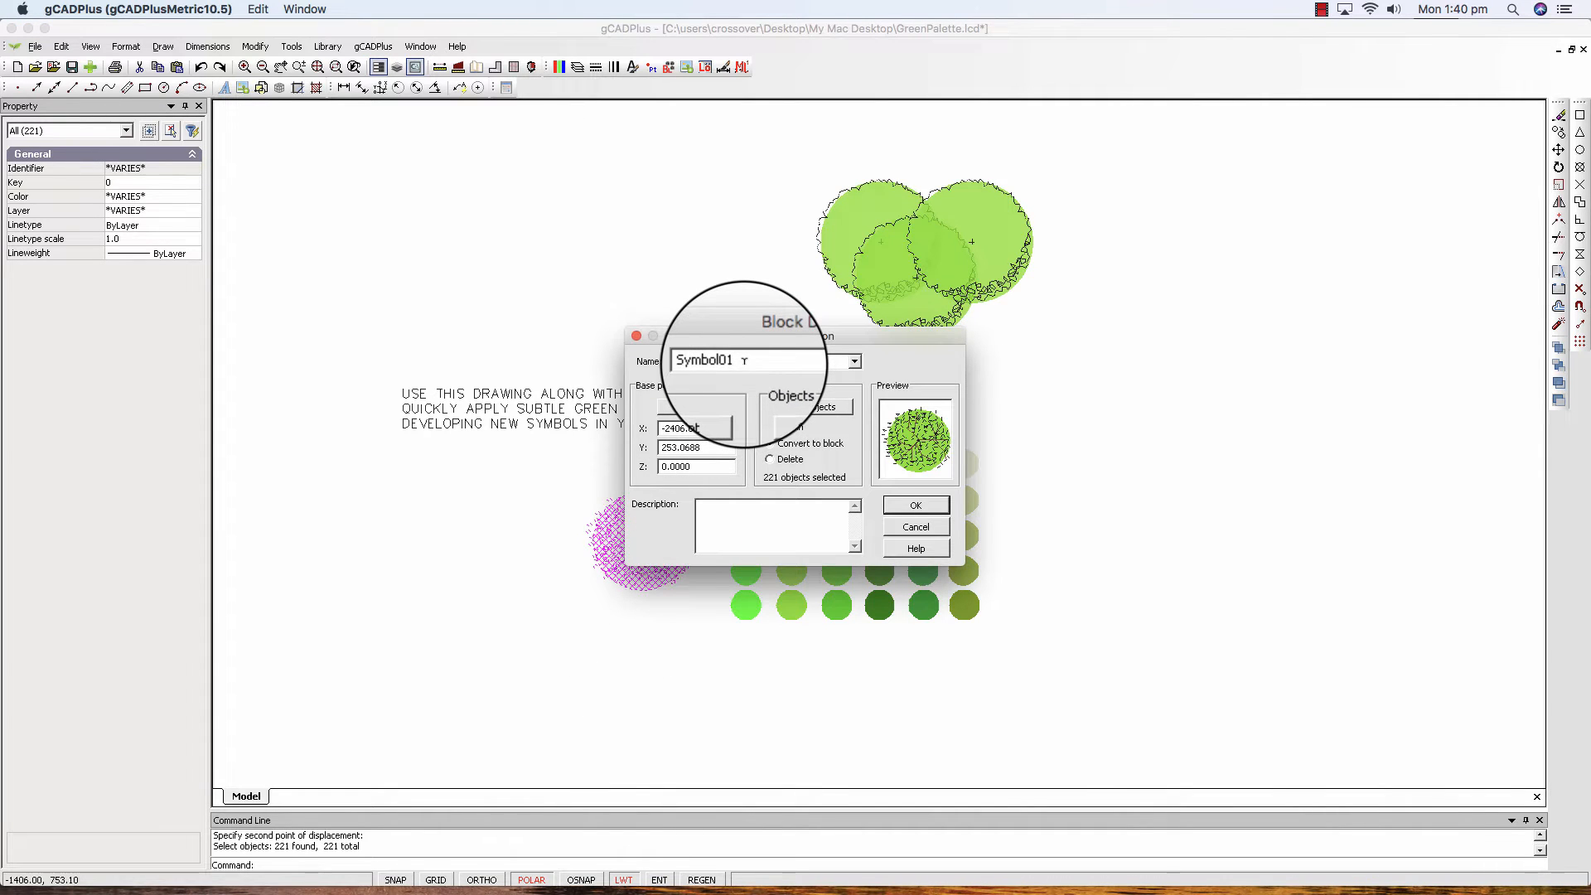
key("BackSpace")
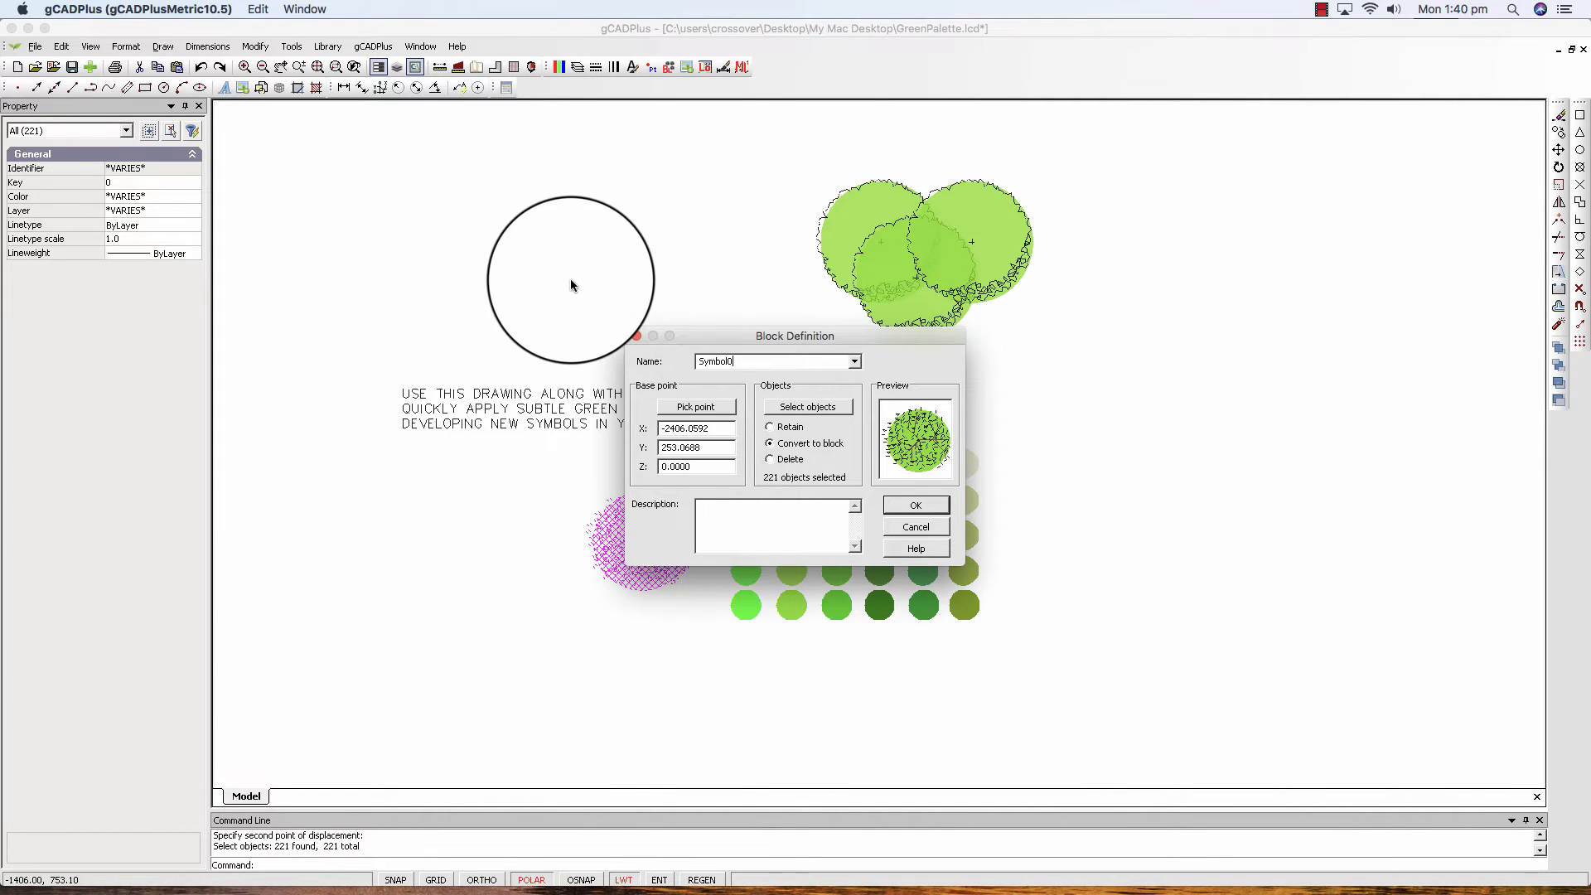
left_click(696, 406)
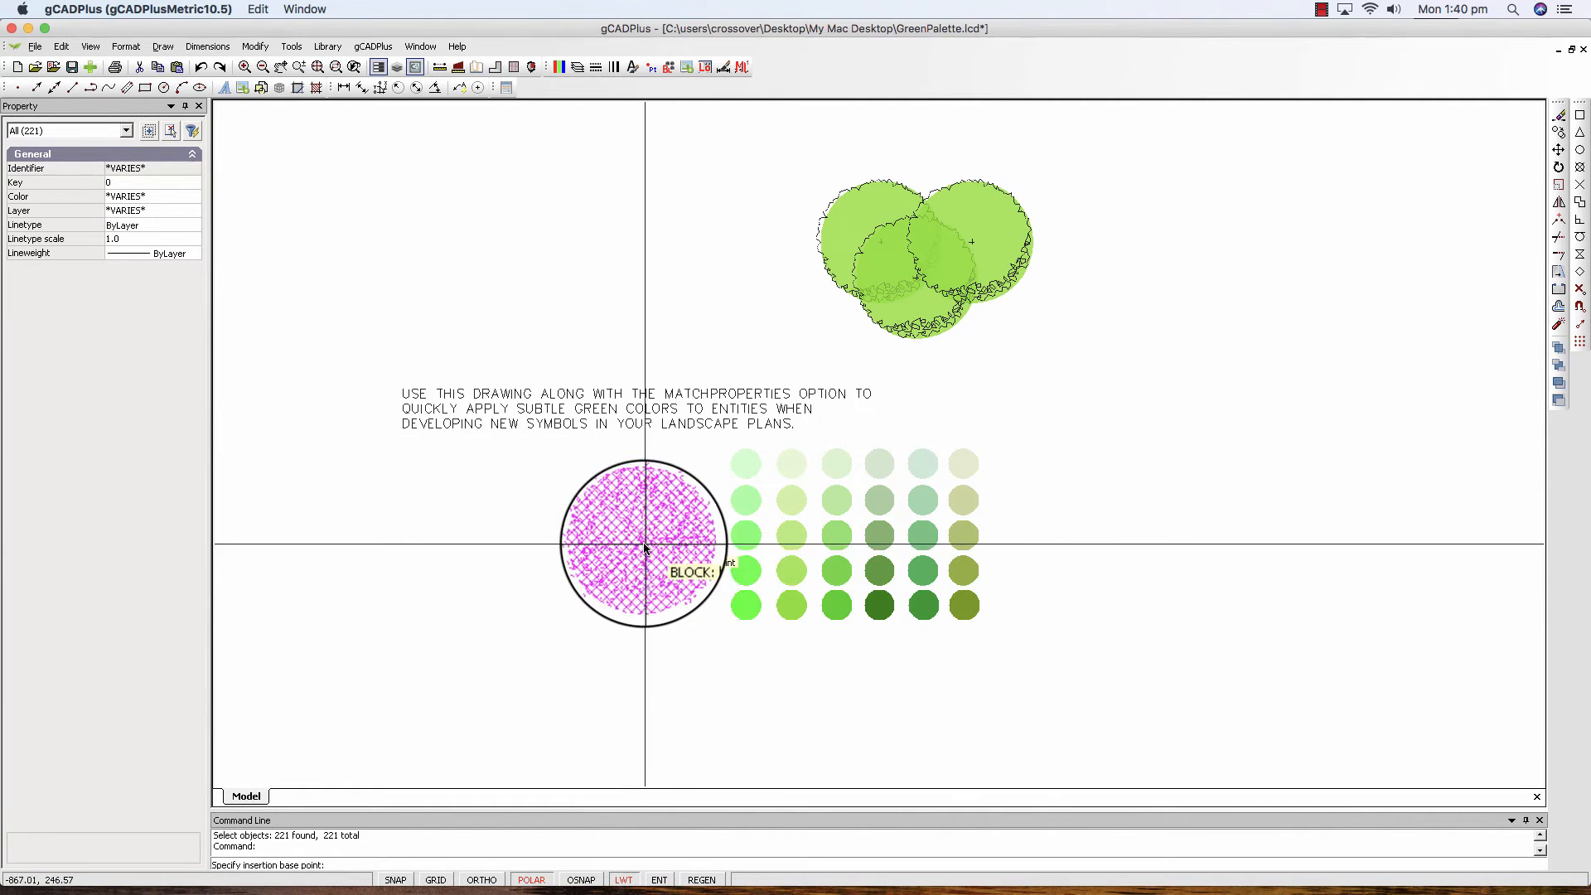
left_click(643, 542)
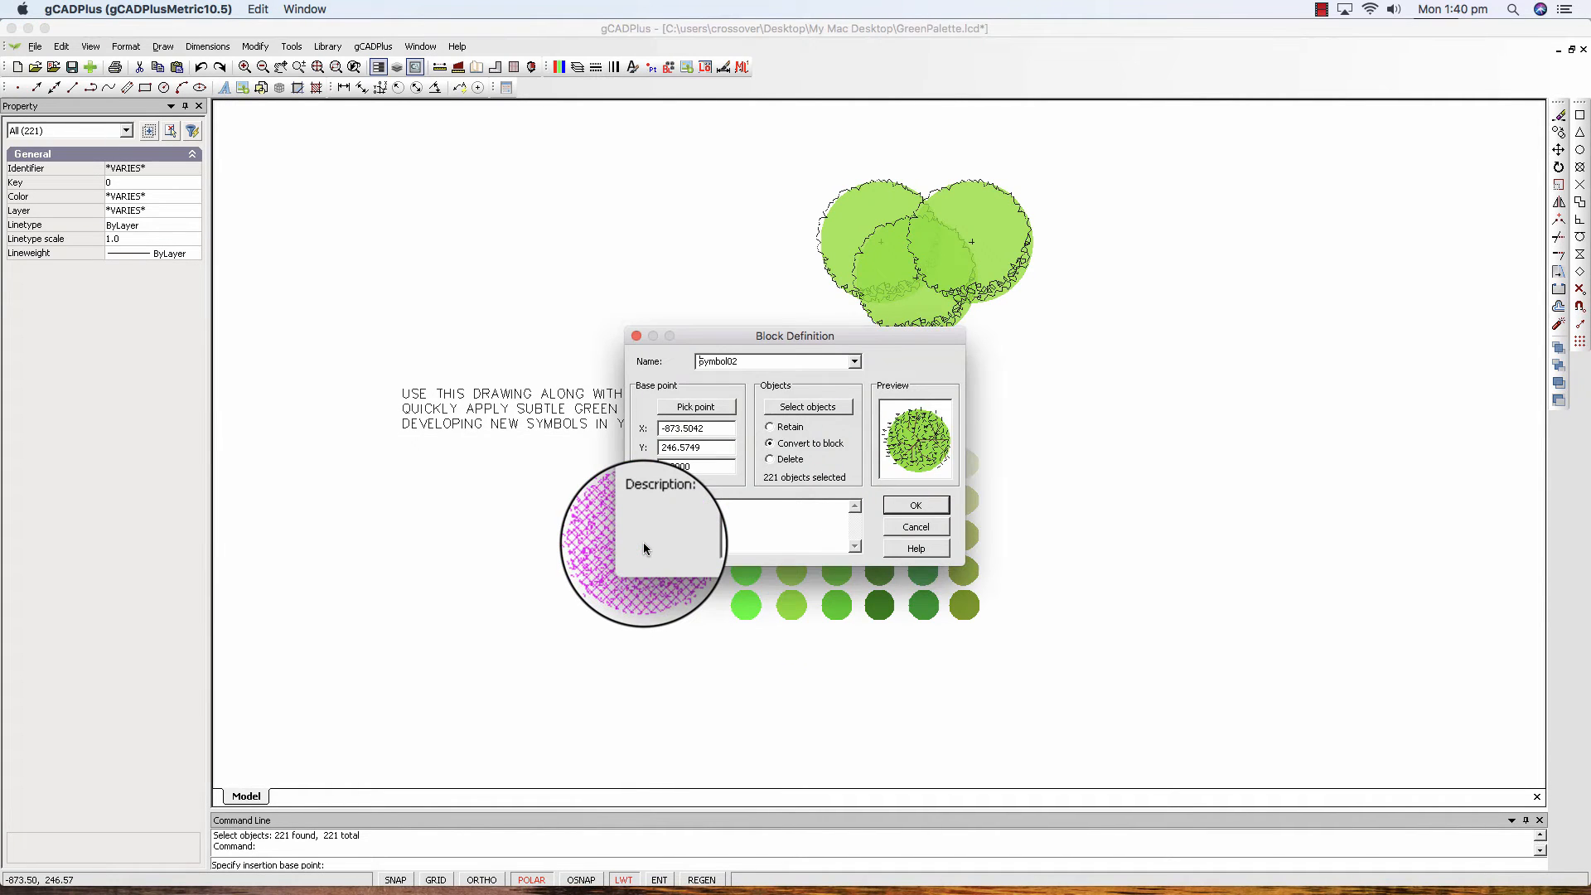
left_click(920, 504)
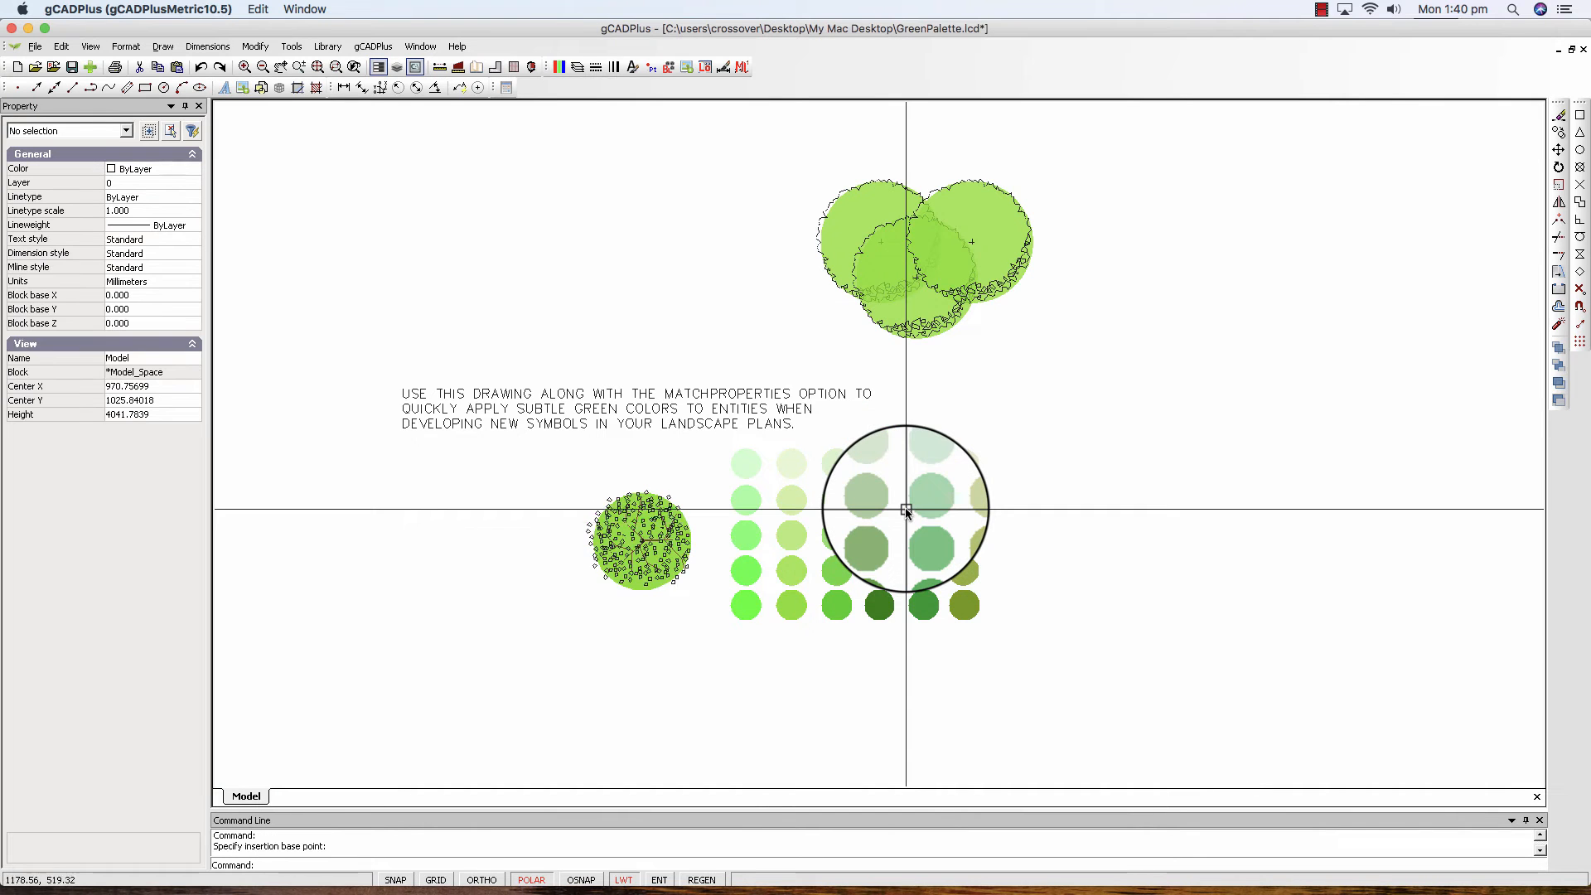
Place two overlapping copies of the Symbol02 block beside the lower-right edge of the Symbol01 tree cluster.
right_click(655, 554)
left_click(676, 597)
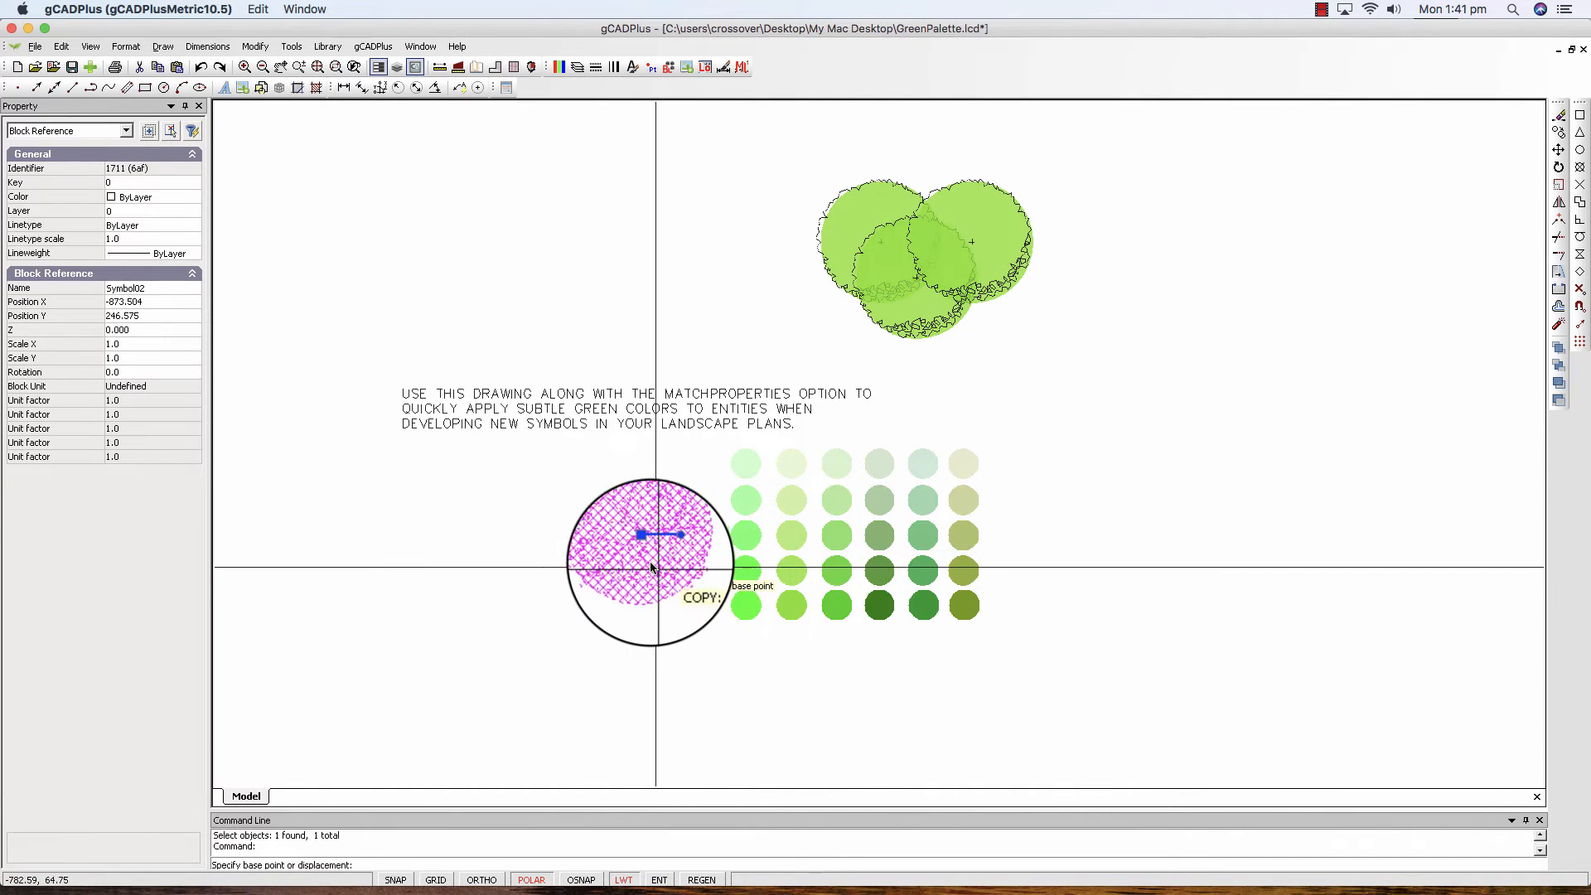
left_click(647, 549)
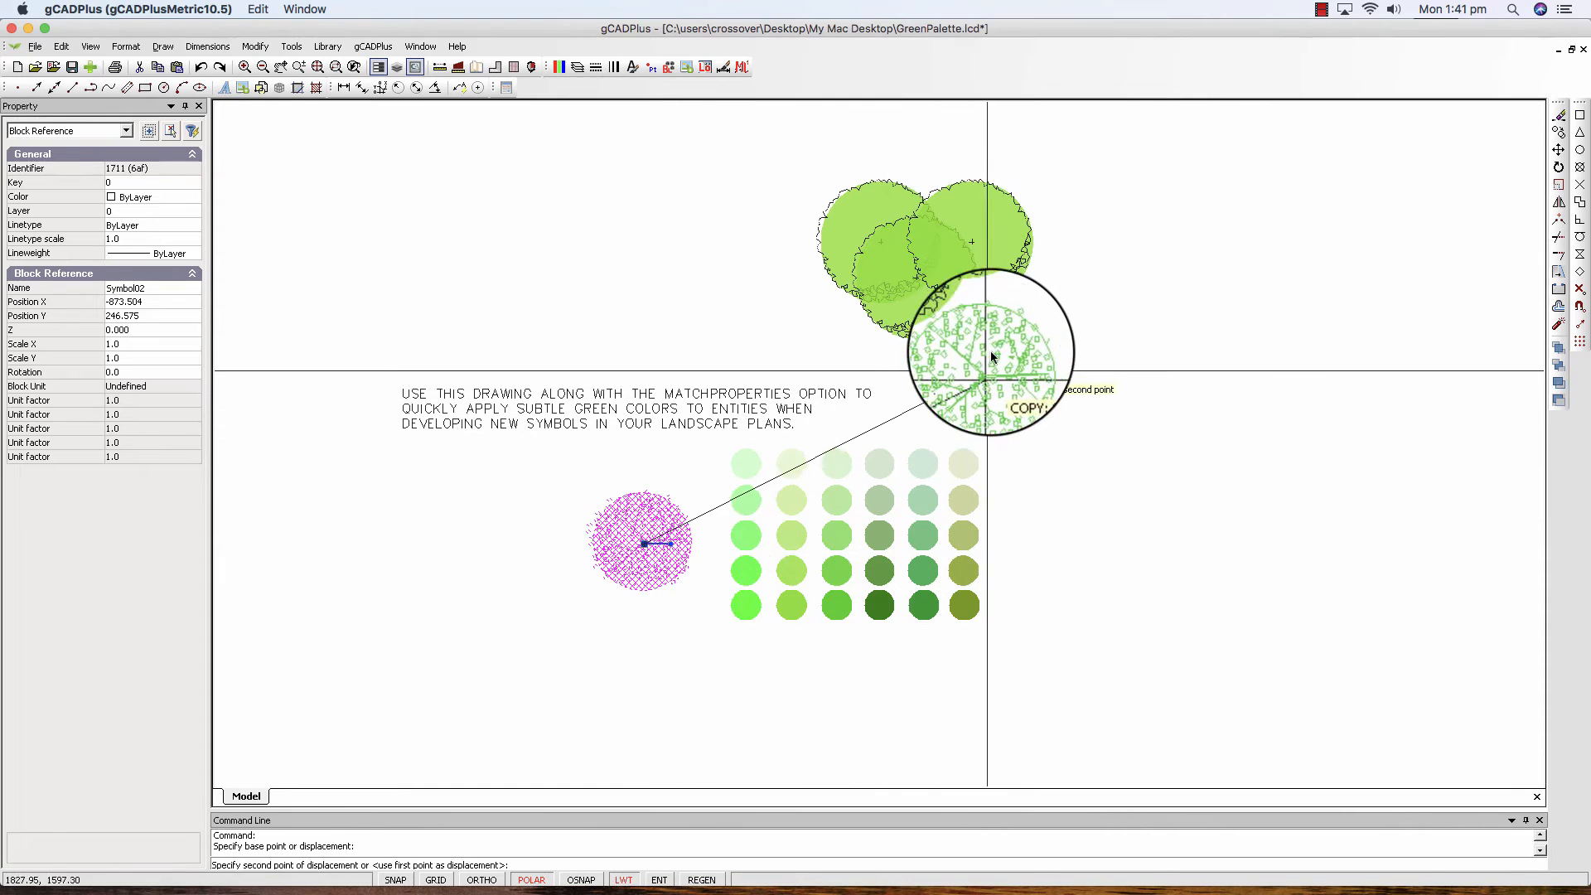
left_click(1059, 303)
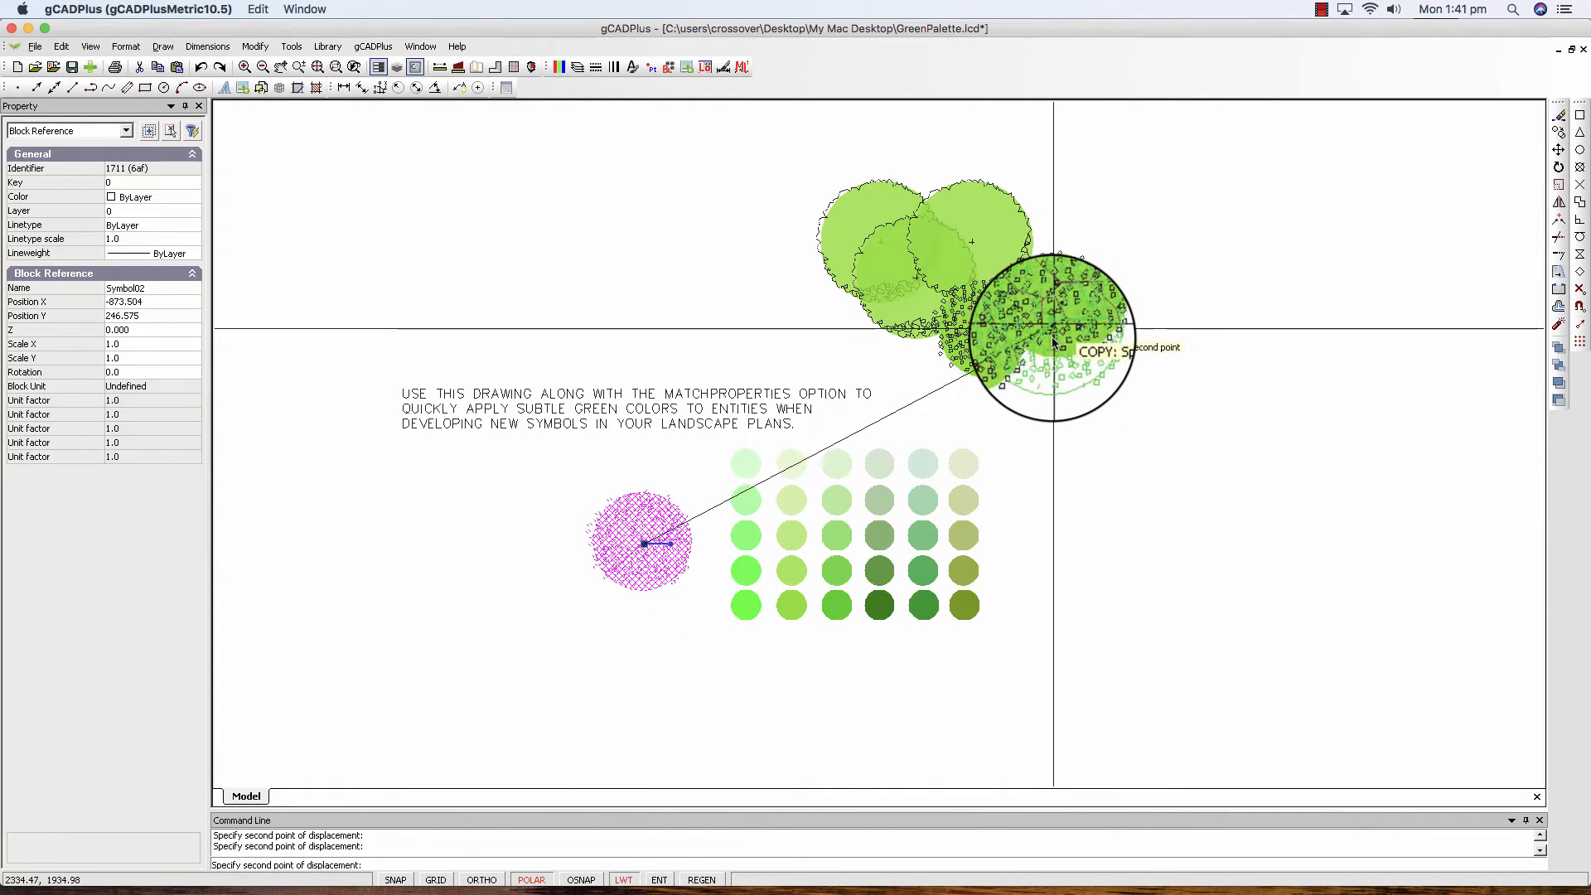
key("Escape")
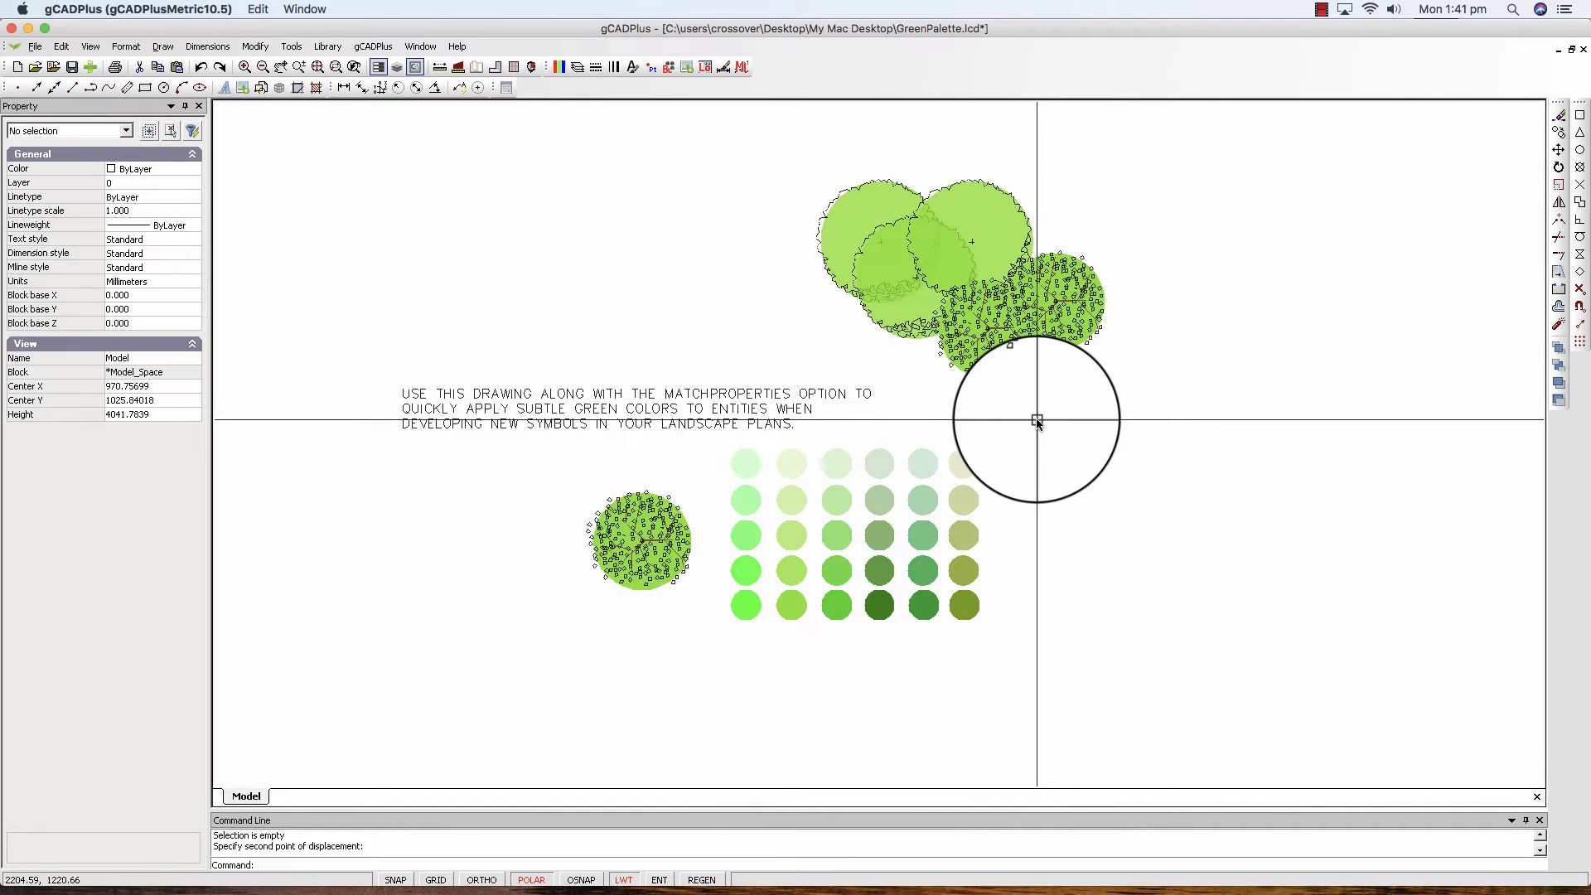
Edit the Symbol01 block, setting its filled circle's transparency to 125, and close the block editor.
left_click(848, 228)
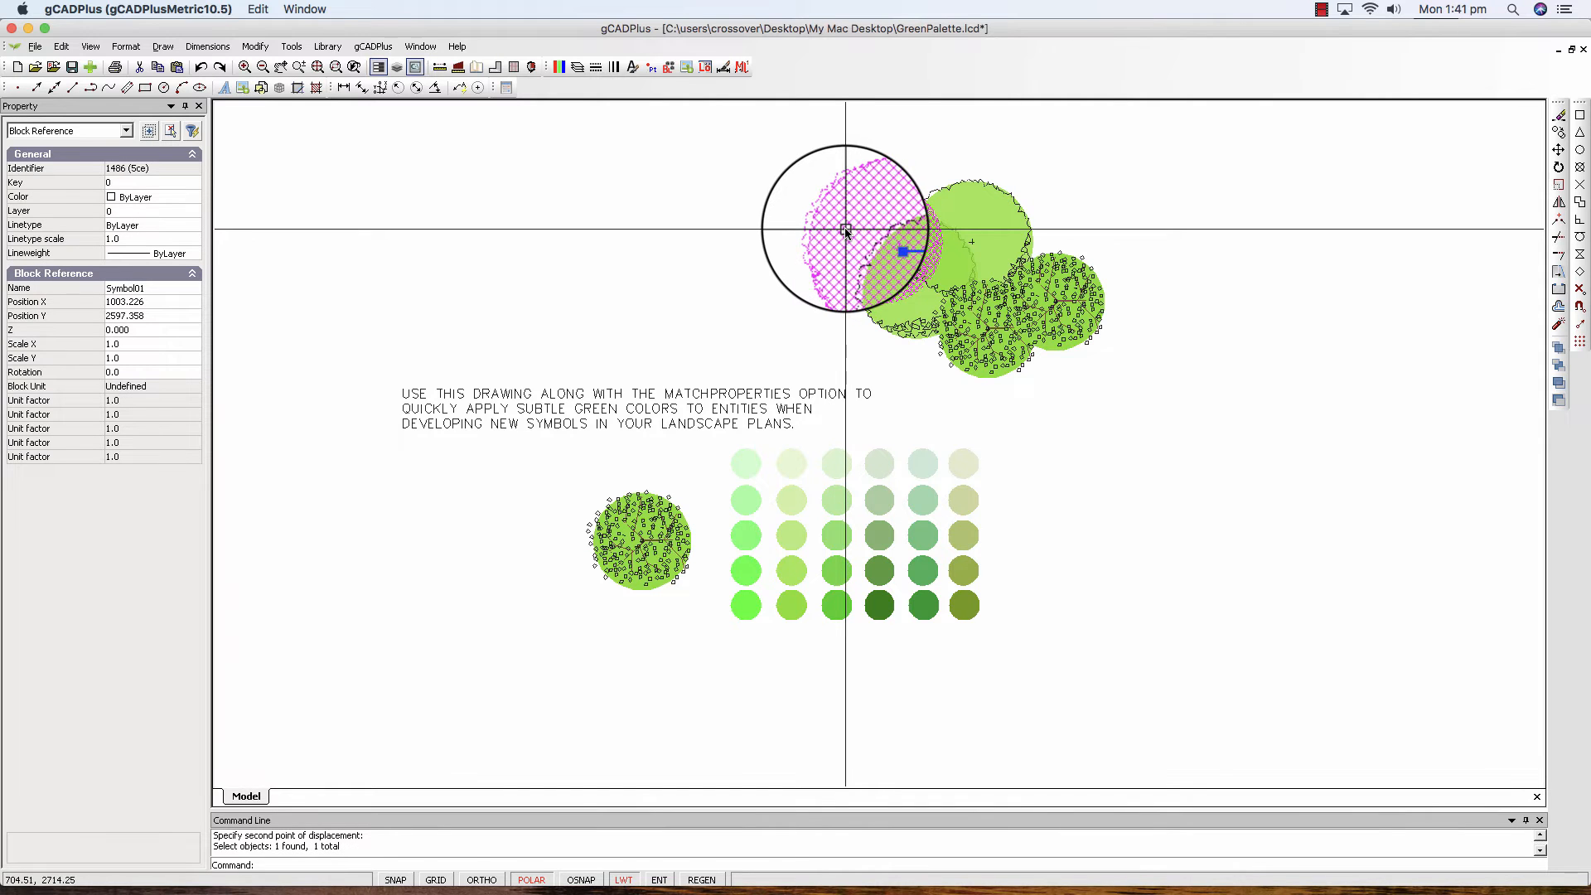
right_click(846, 231)
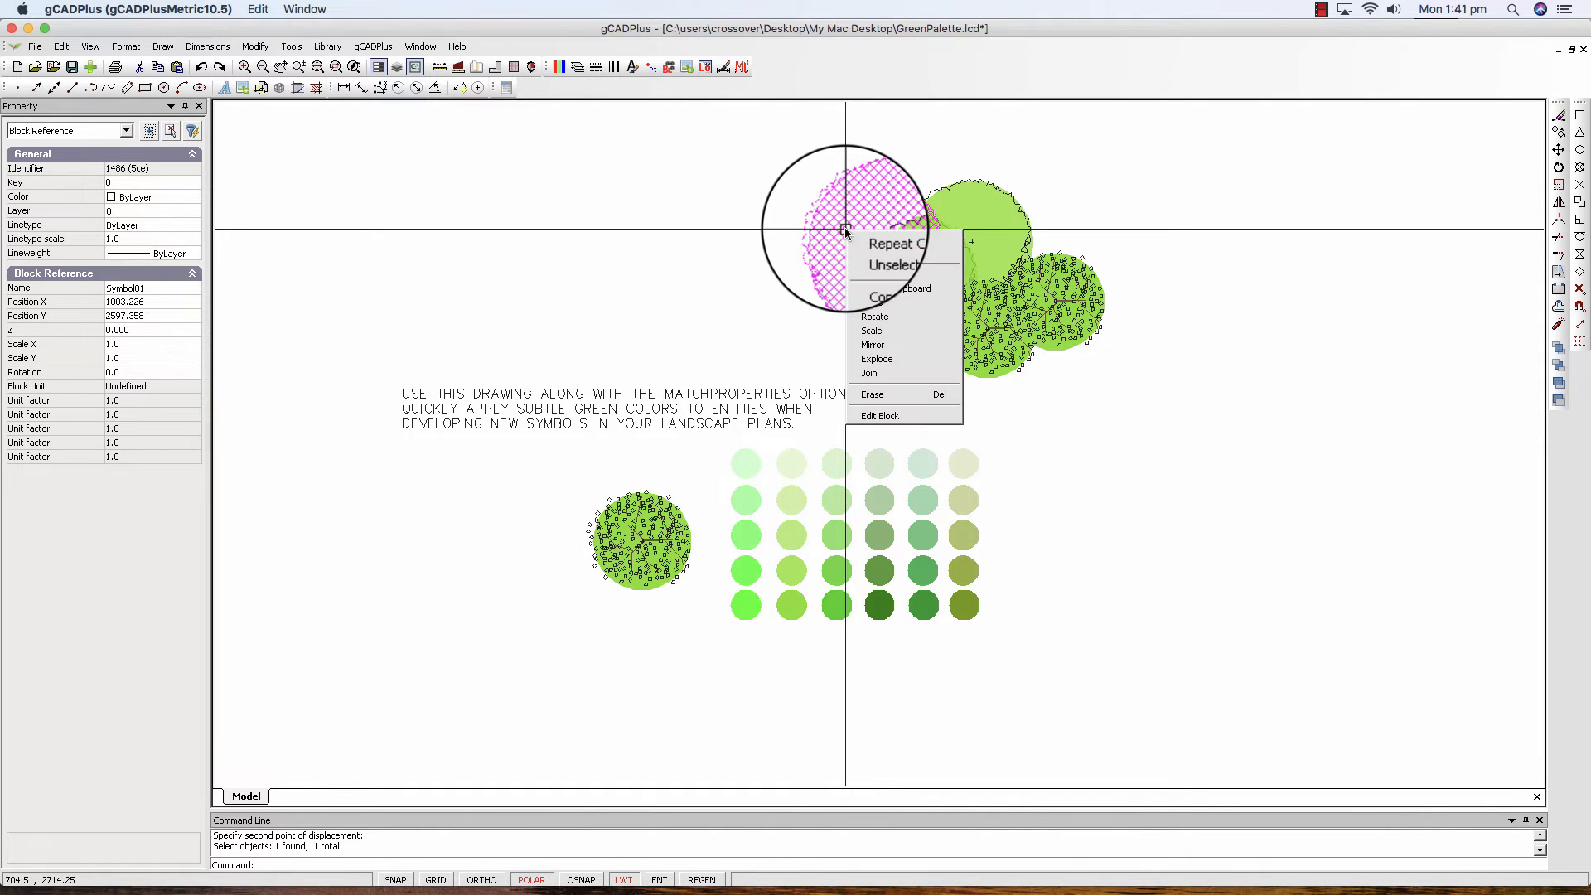
left_click(909, 414)
left_click(788, 340)
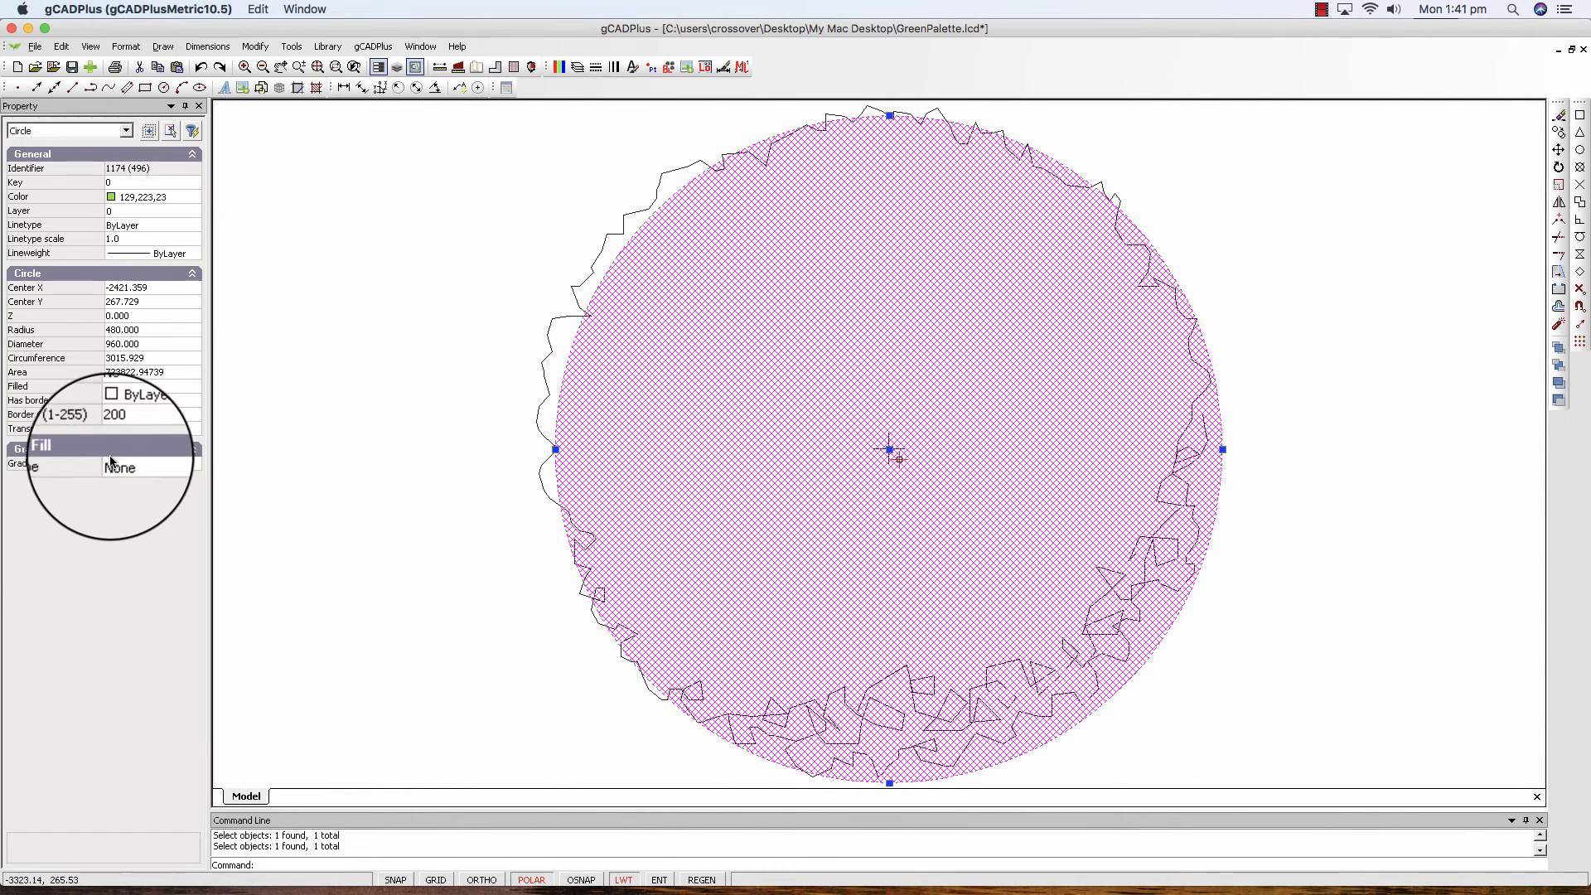
left_click(135, 427)
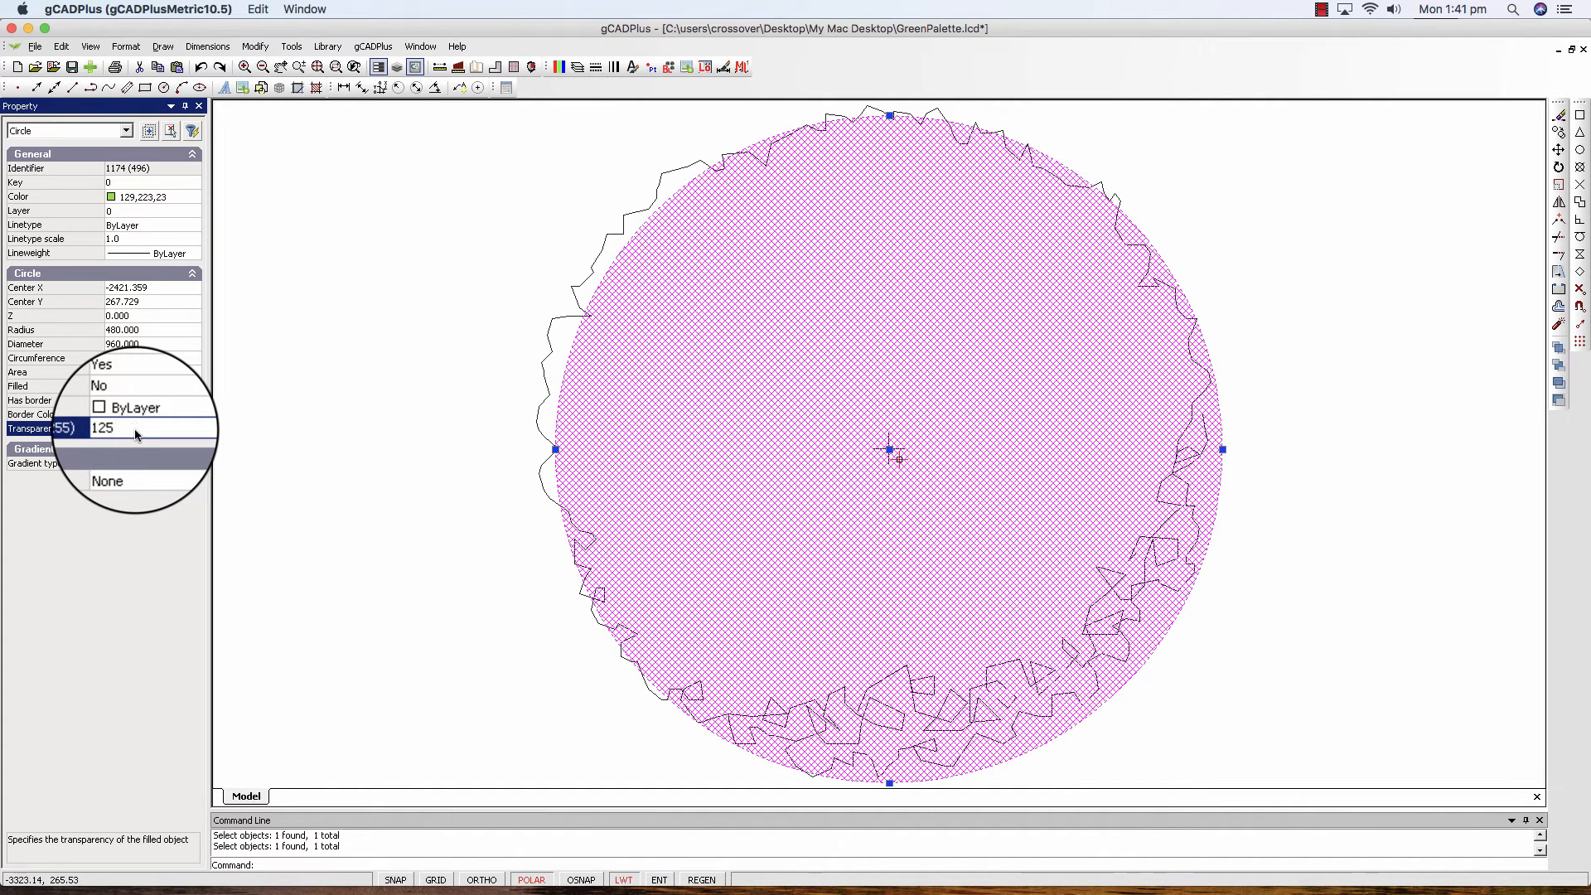
right_click(351, 387)
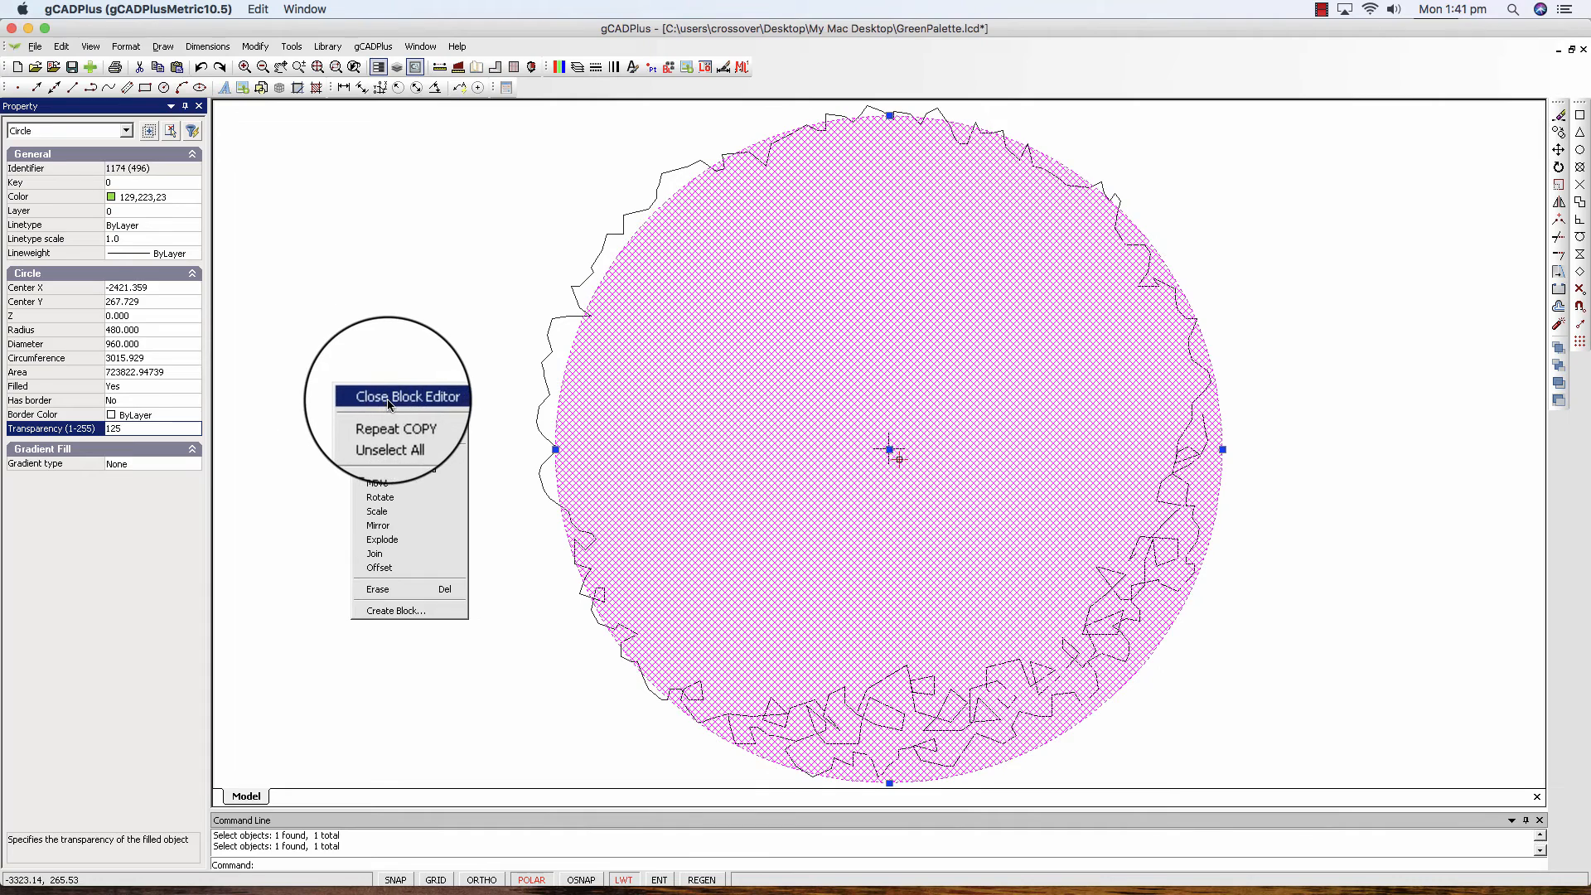
left_click(386, 397)
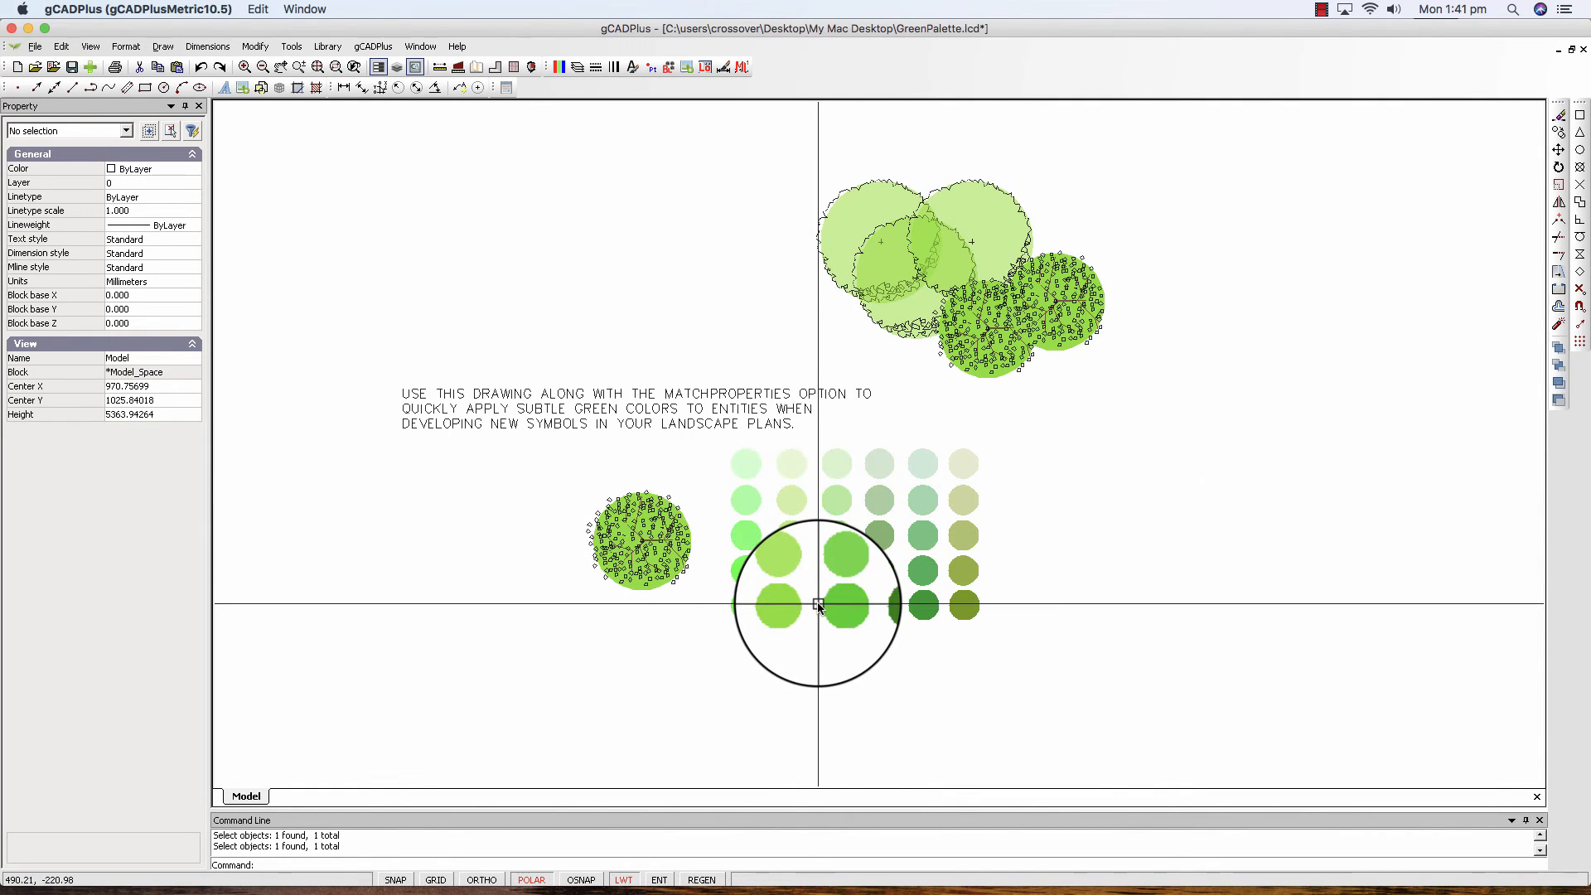
Inspect the colour and transparency properties of the bottom circle and the second circle from the top in the palette's fourth column.
left_click(880, 609)
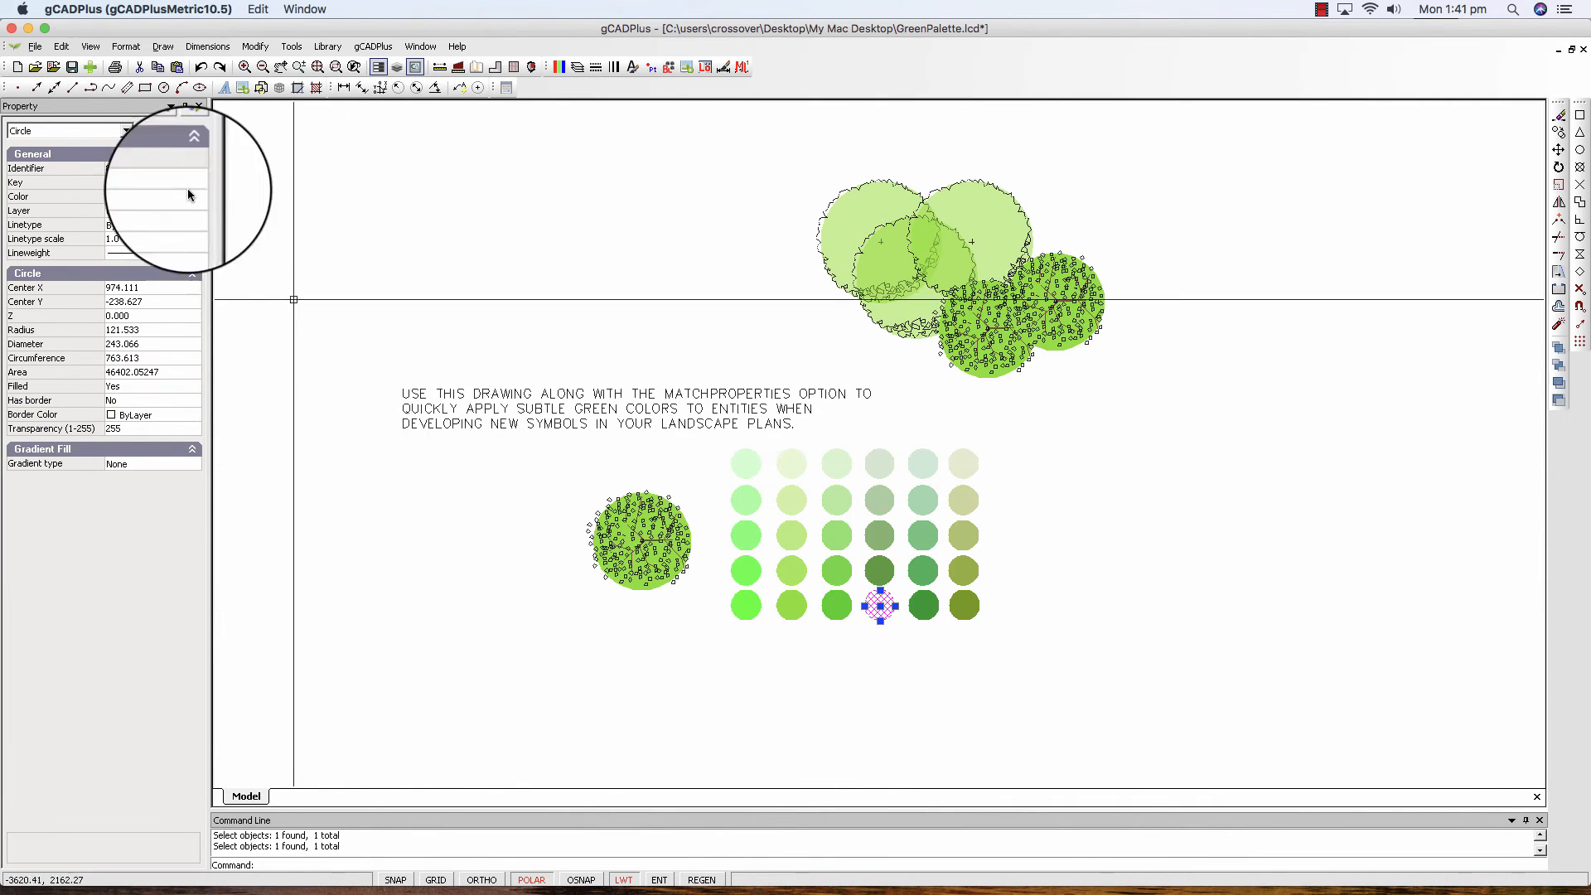
key("Escape")
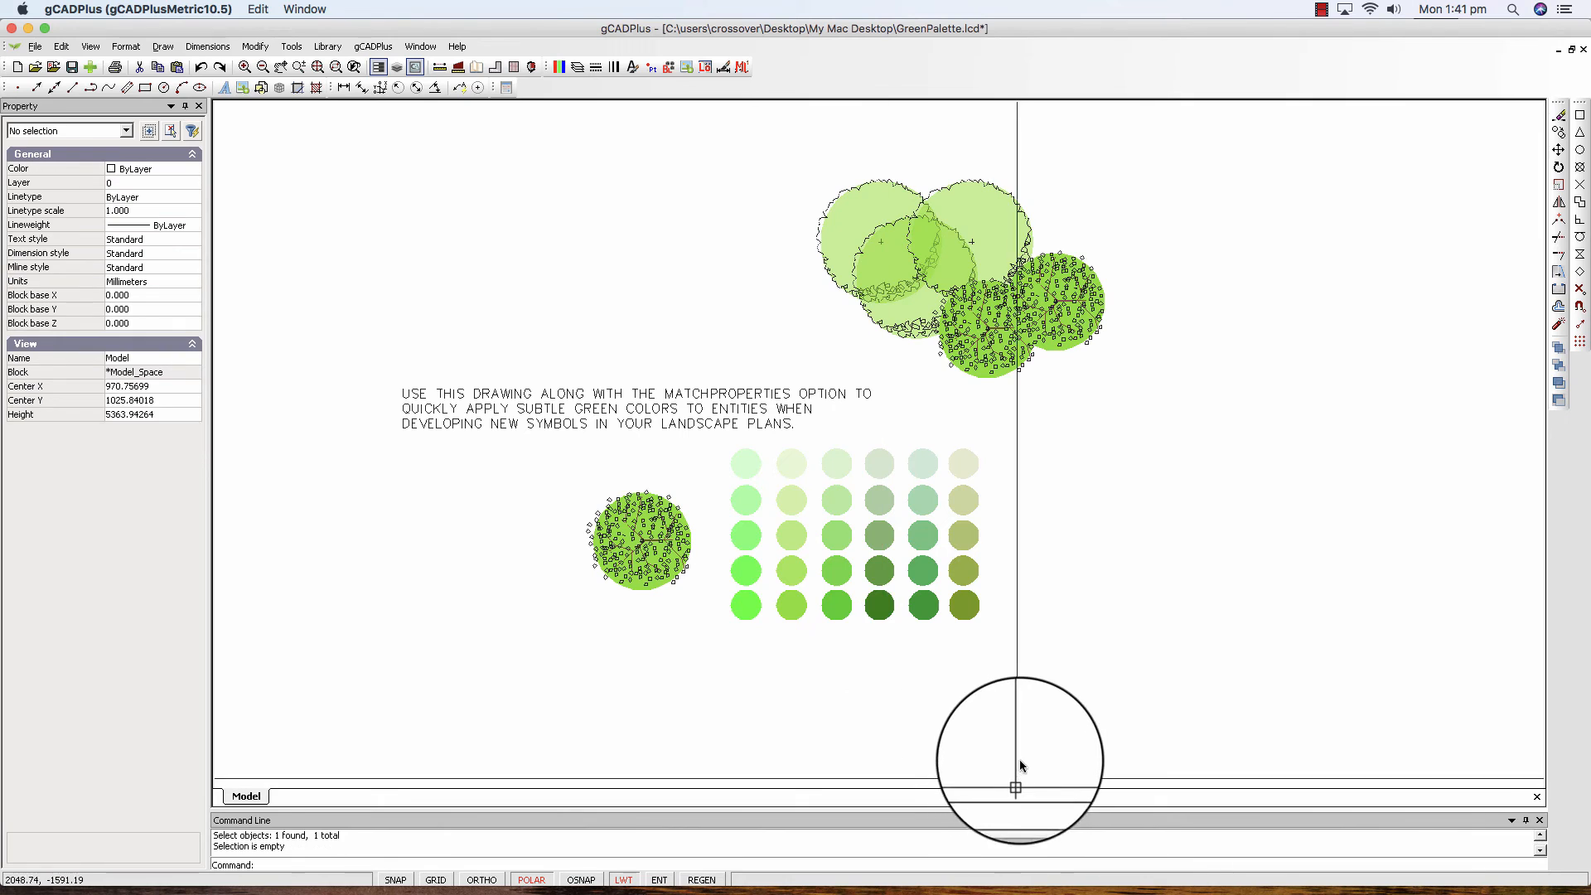
scroll(942, 645, "up", 5)
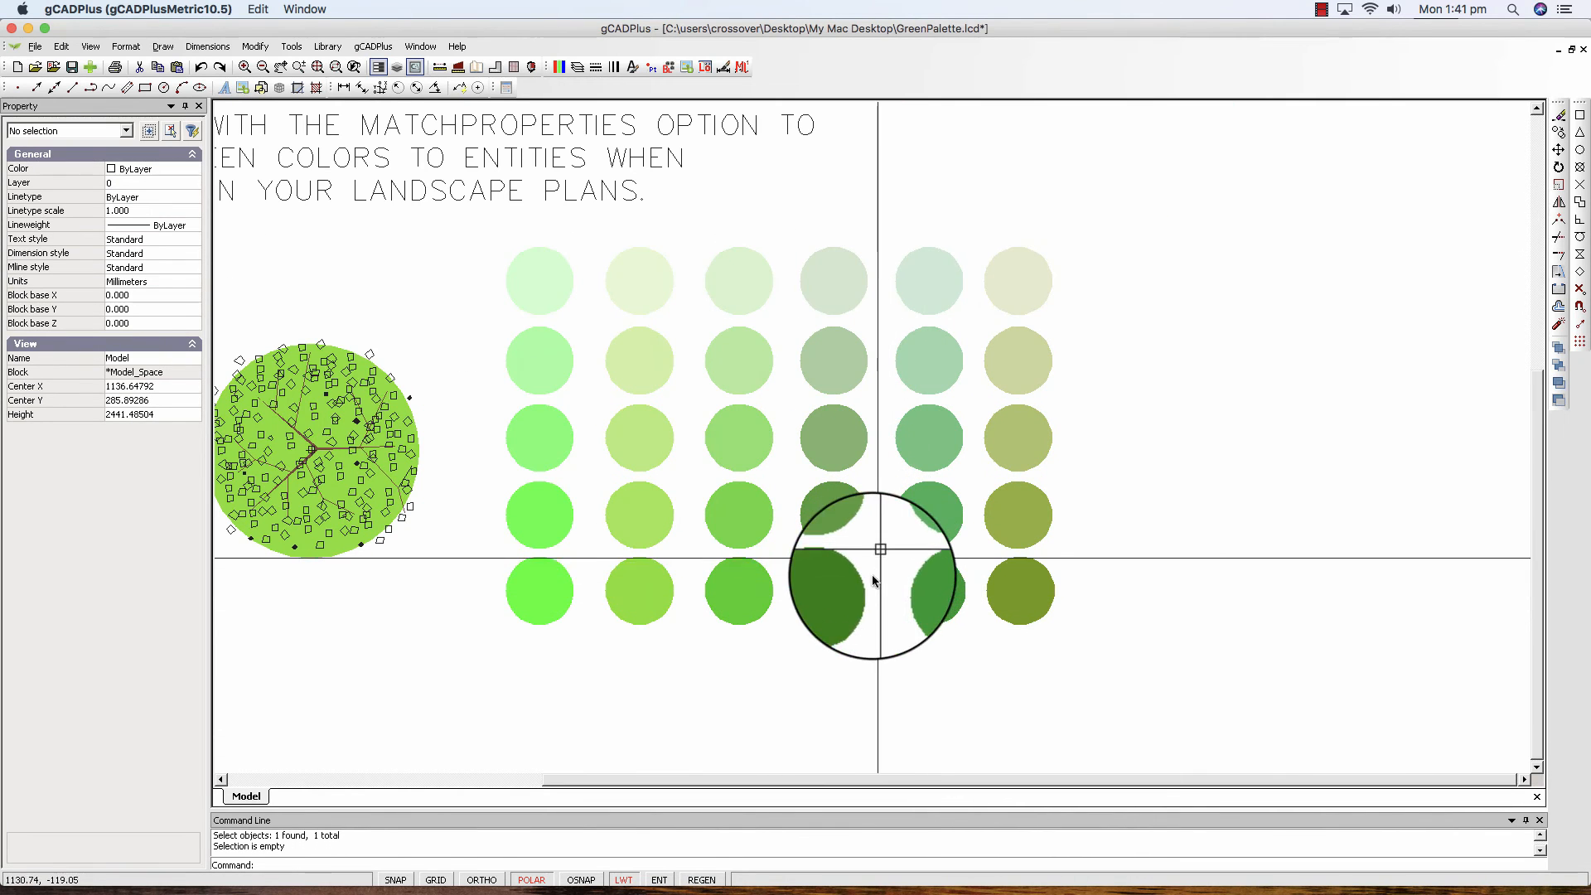
left_click(835, 369)
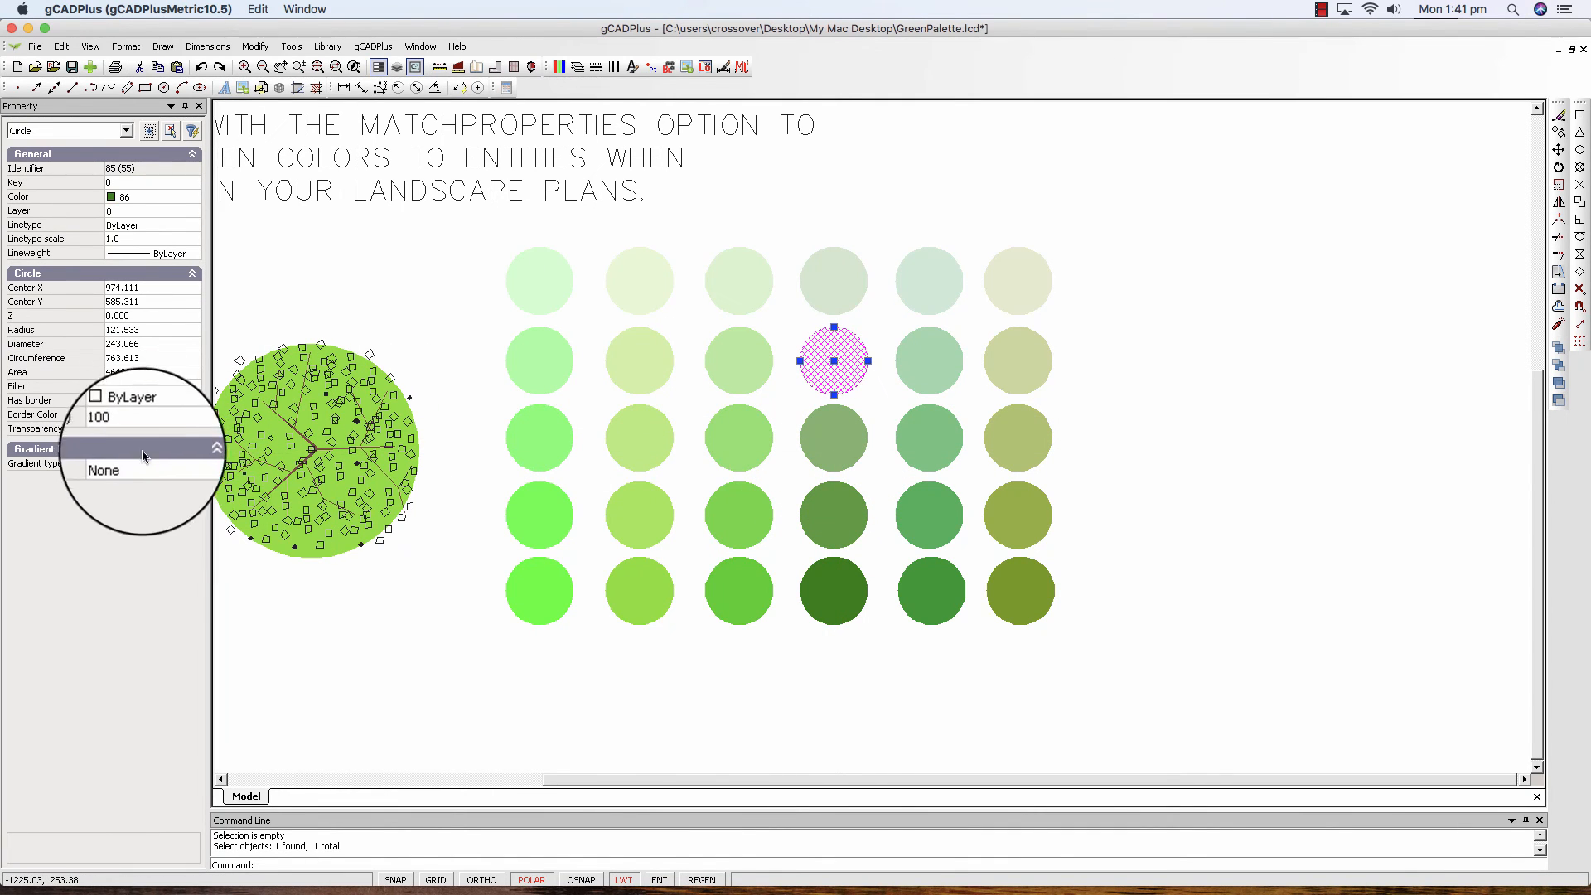
key("Escape")
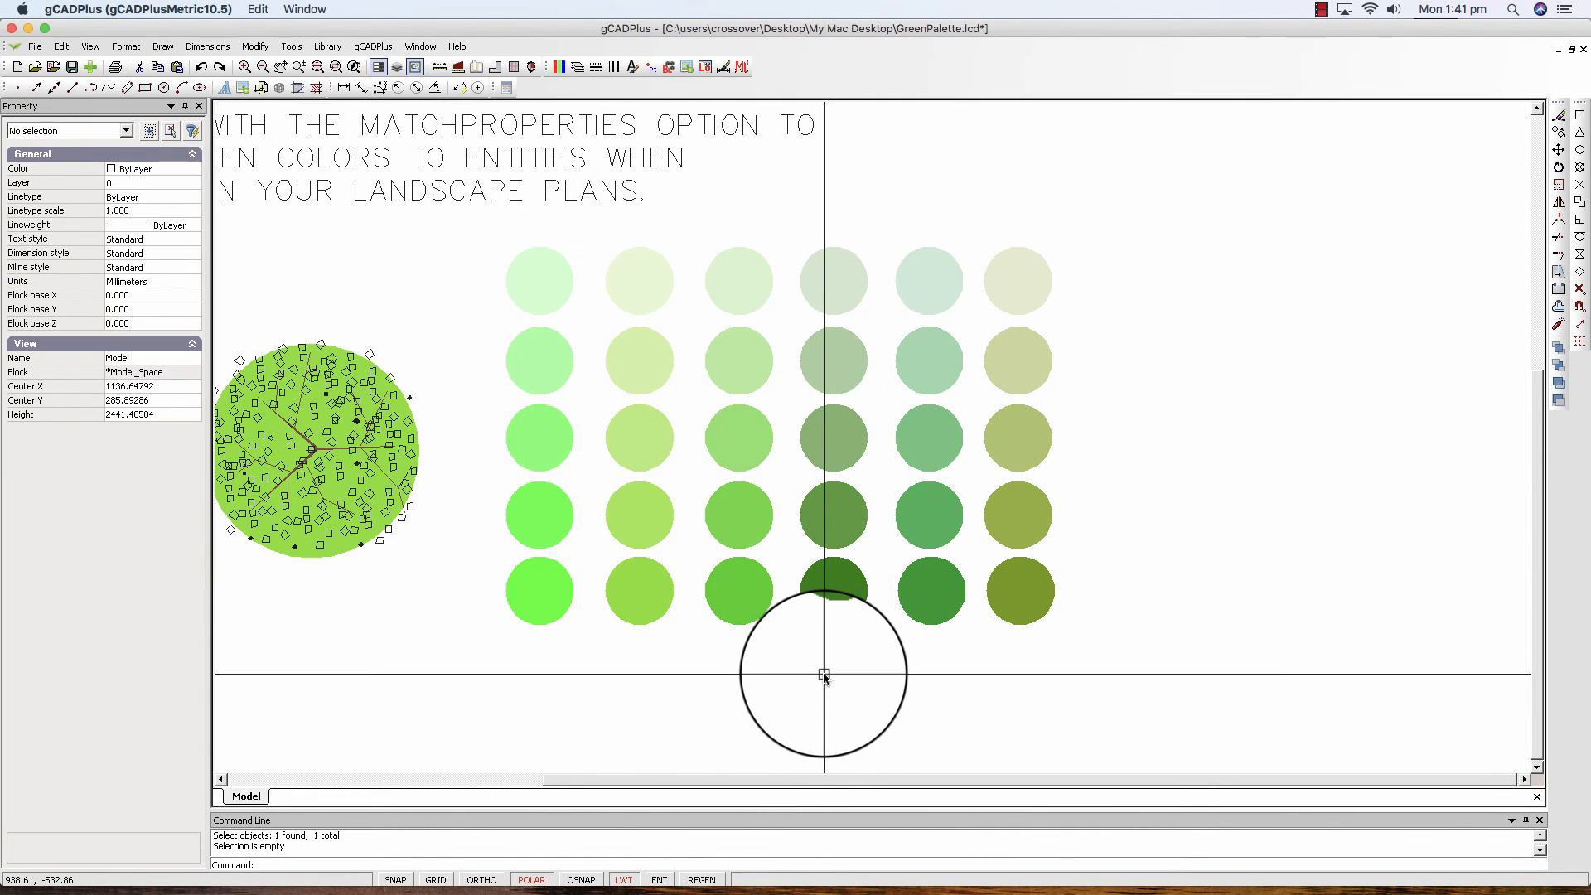